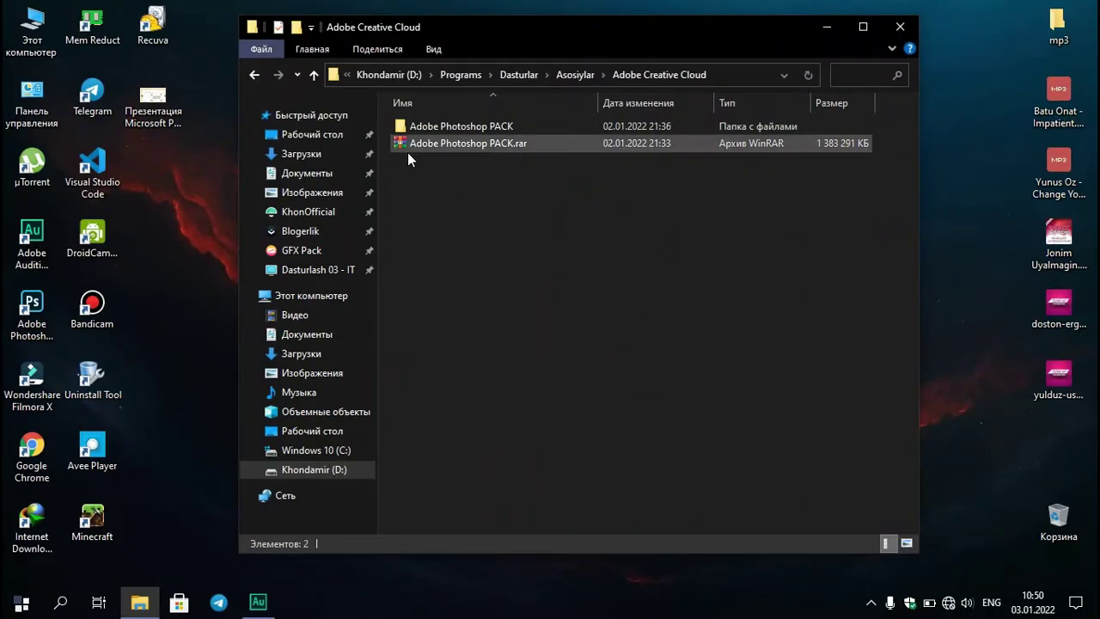
Open the extracted Adobe Photoshop PACK folder next to its .rar archive
click(510, 146)
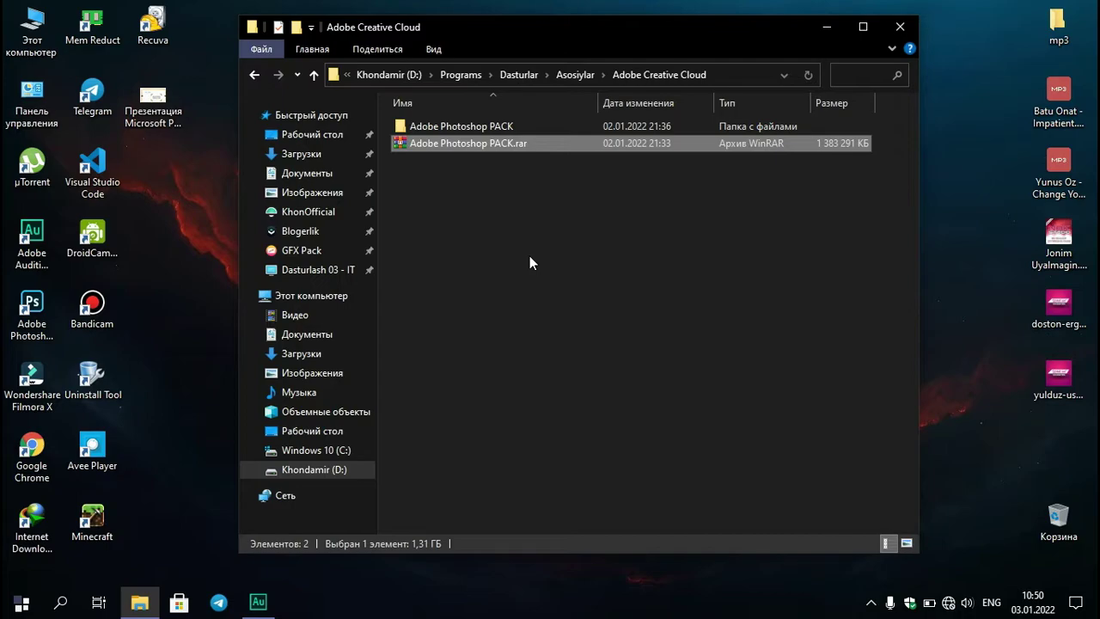
right_click(452, 144)
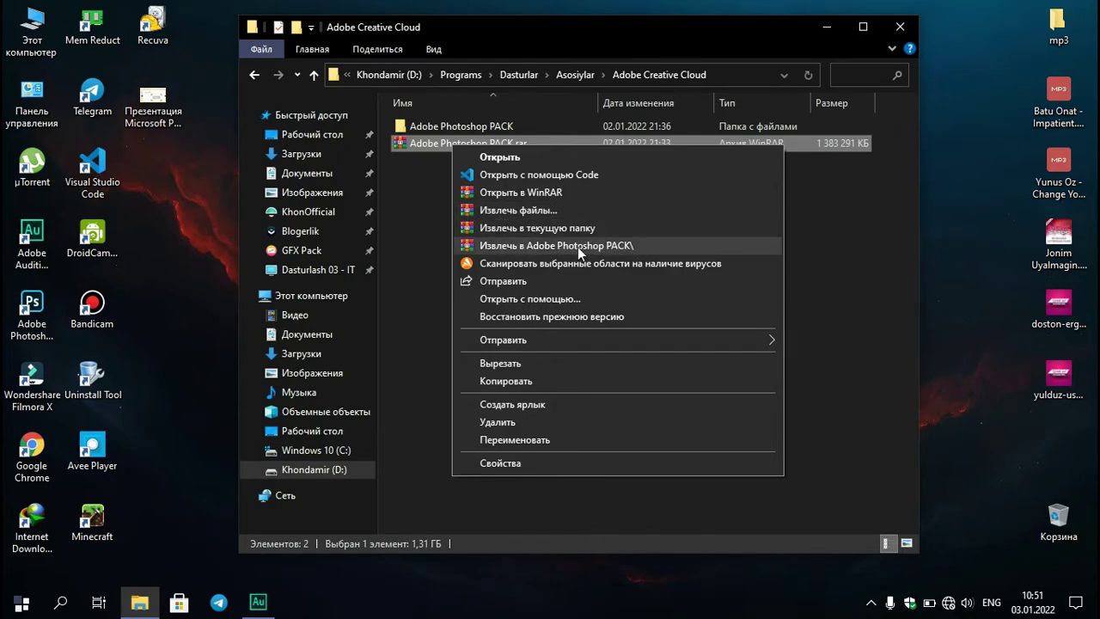
click(405, 227)
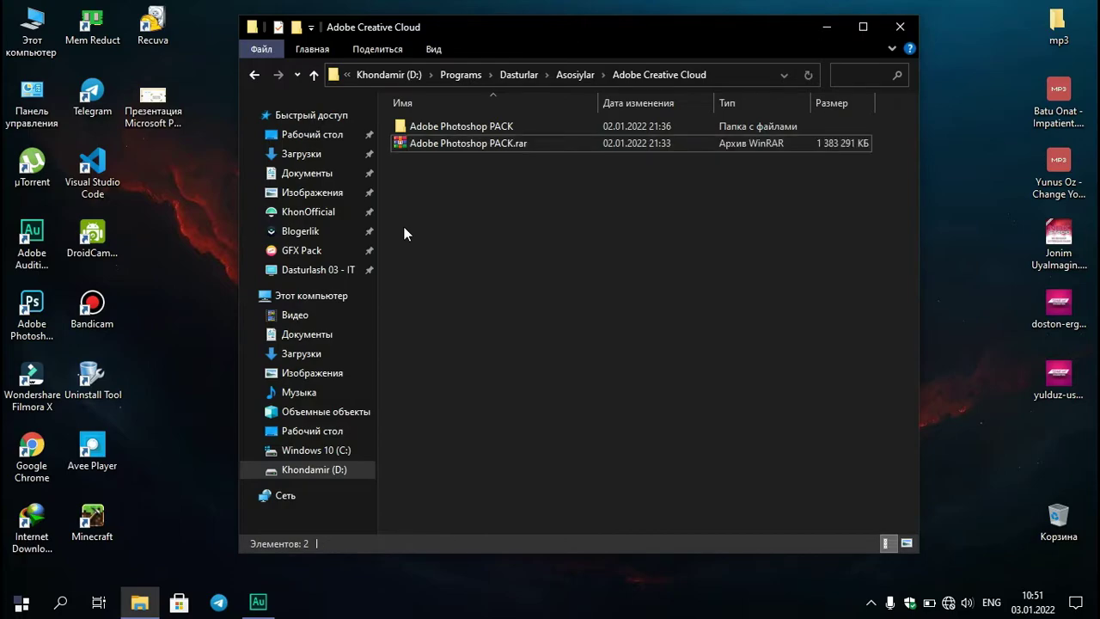
double_click(460, 125)
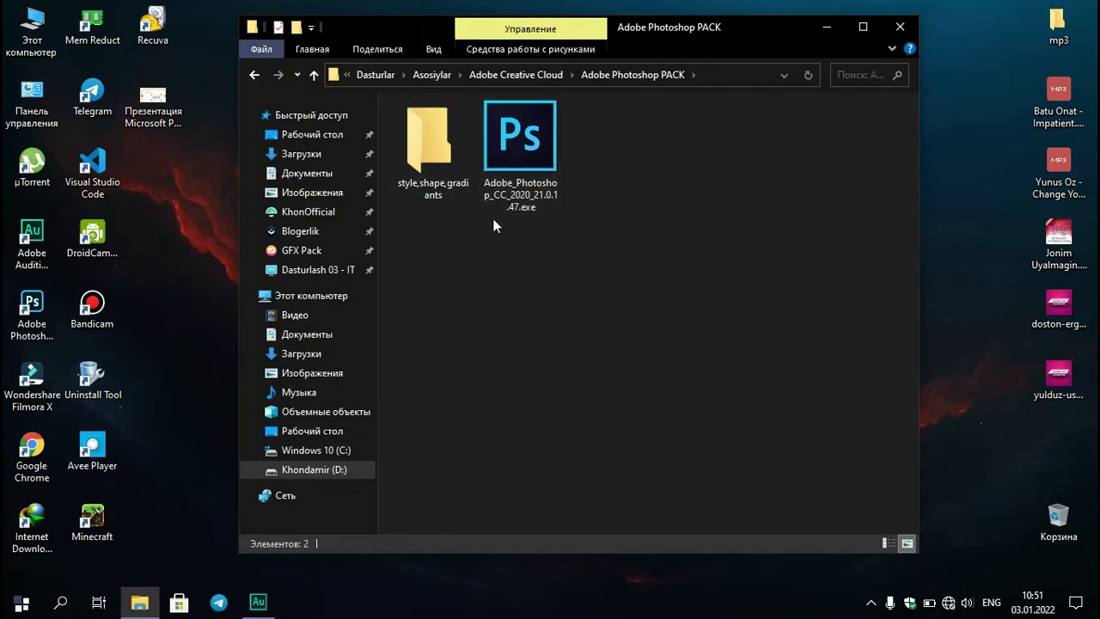
Browse style,shape,gradiants and its 1000shape folder, then return to Adobe Photoshop PACK
click(527, 150)
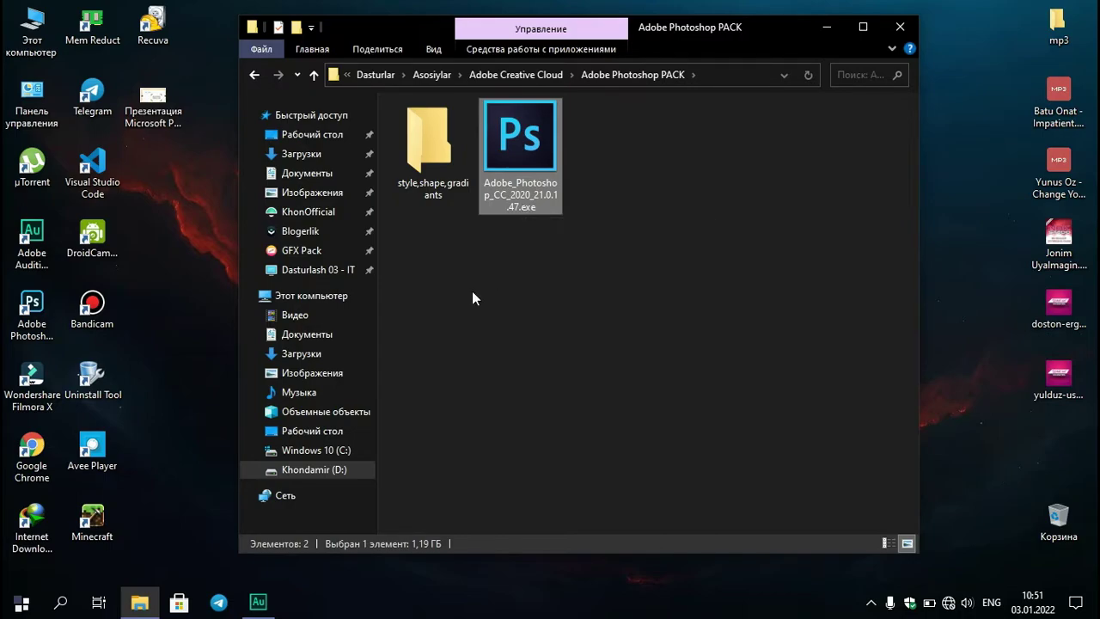
click(428, 152)
double_click(428, 152)
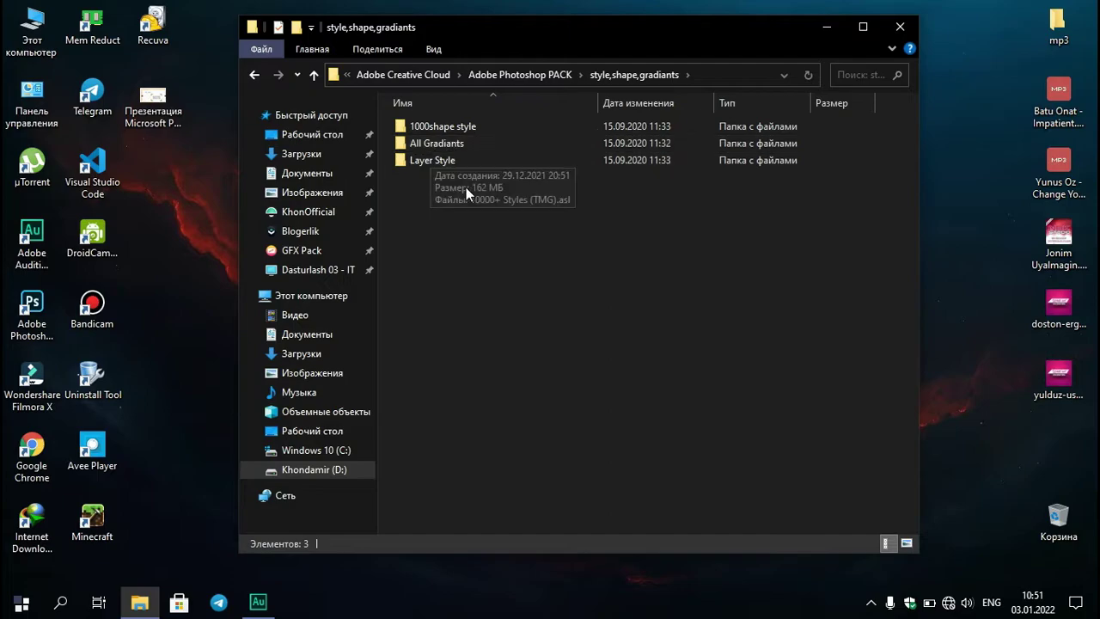
double_click(439, 130)
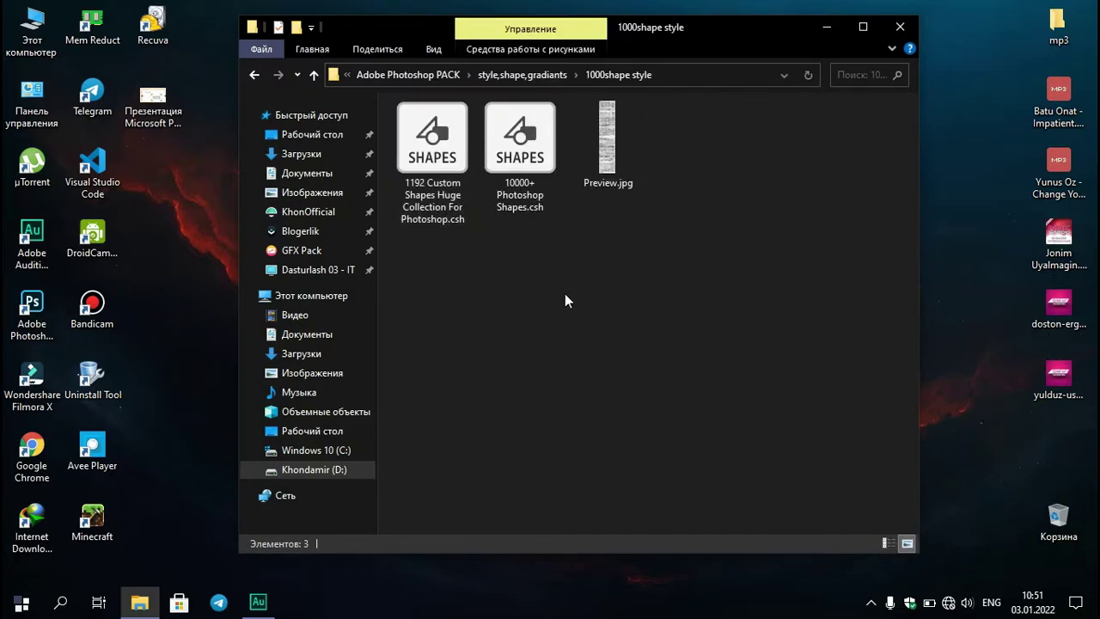
click(315, 76)
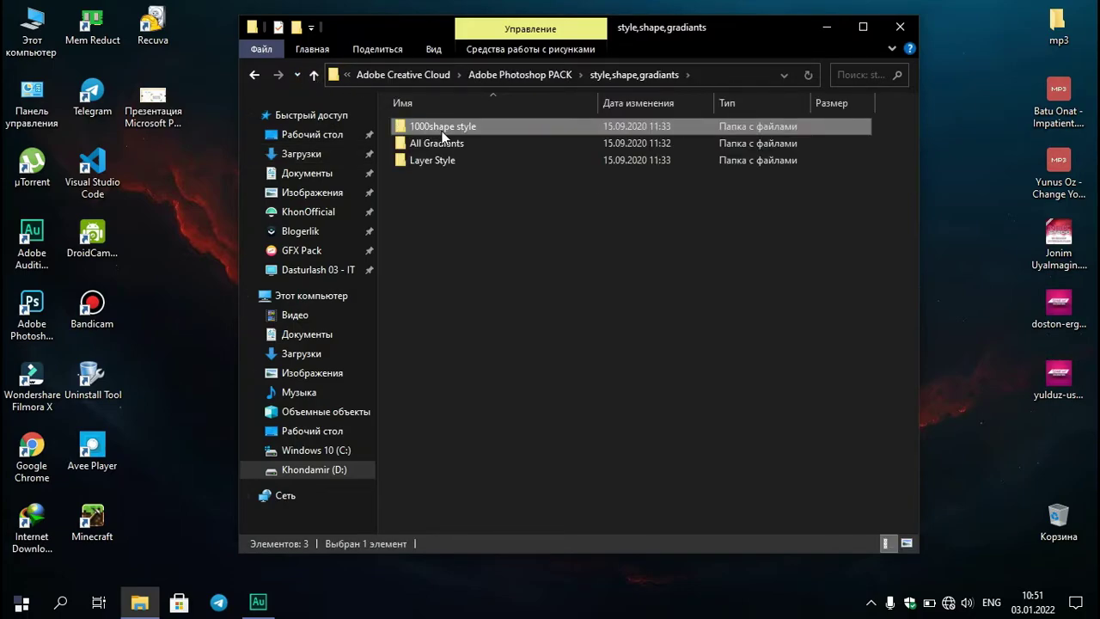
mouse_move(442, 129)
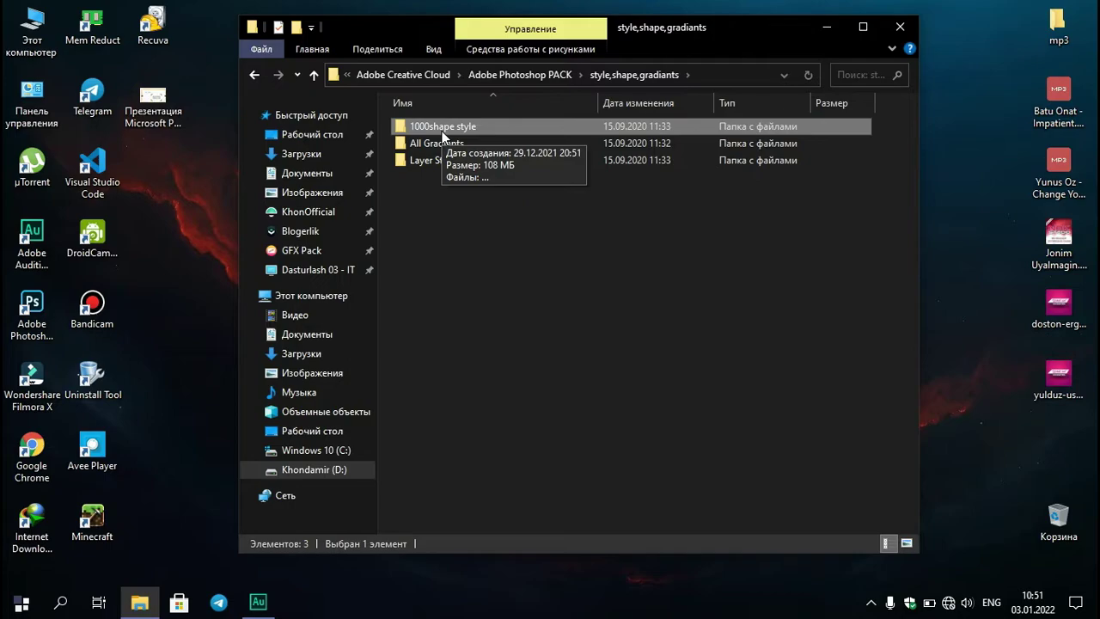
click(314, 75)
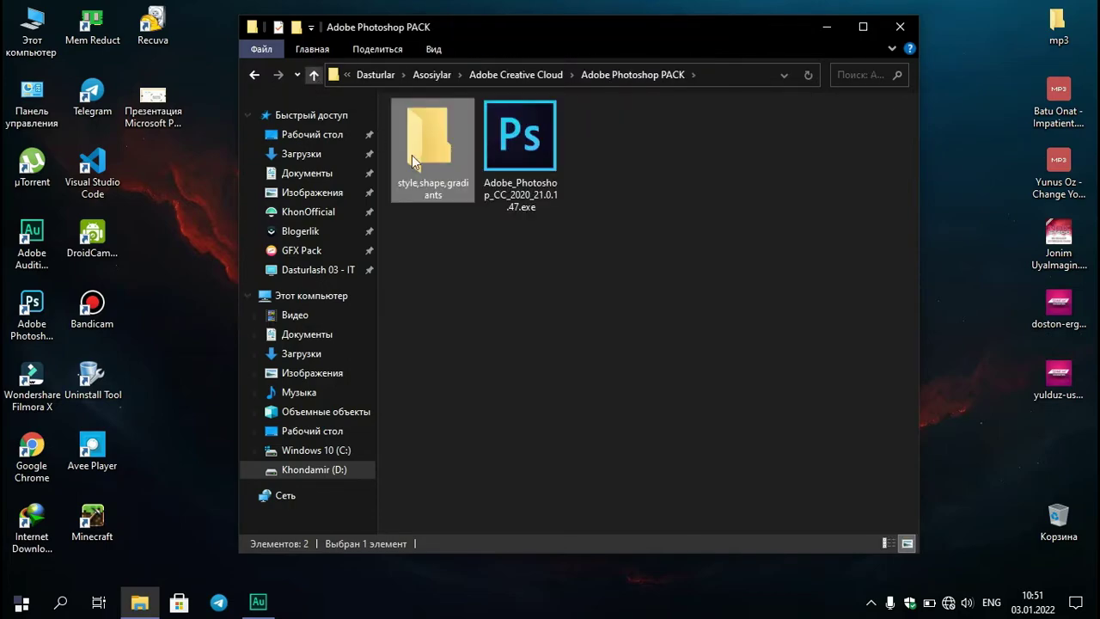
Run Adobe_Photoshop_CC_2020_21.0.1.47.exe and unpack it to the C:\ temp folder
click(524, 142)
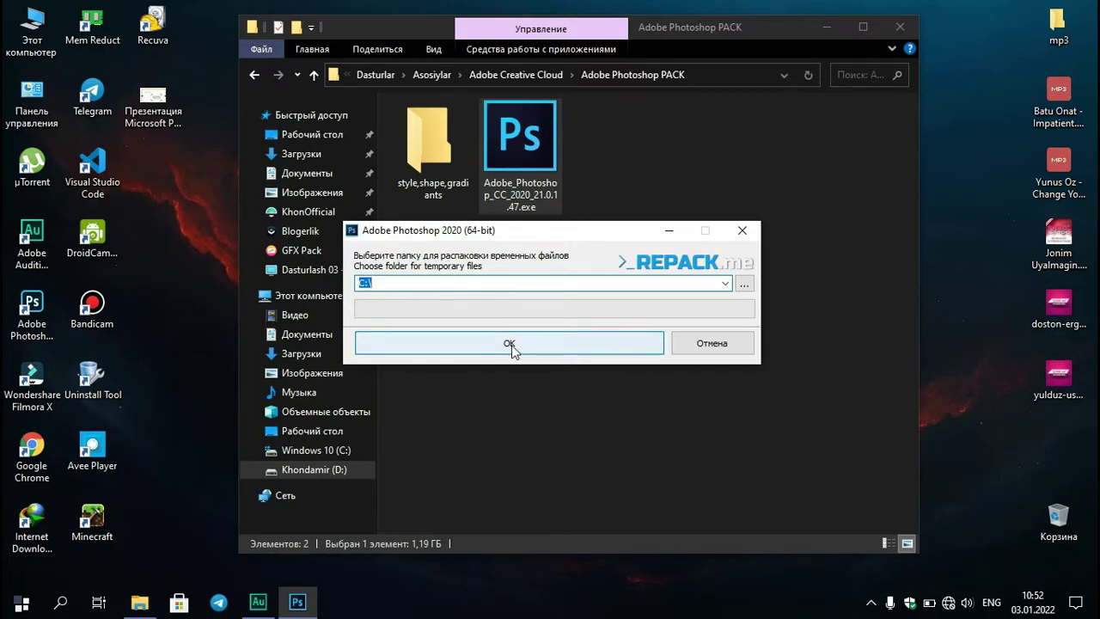
click(510, 346)
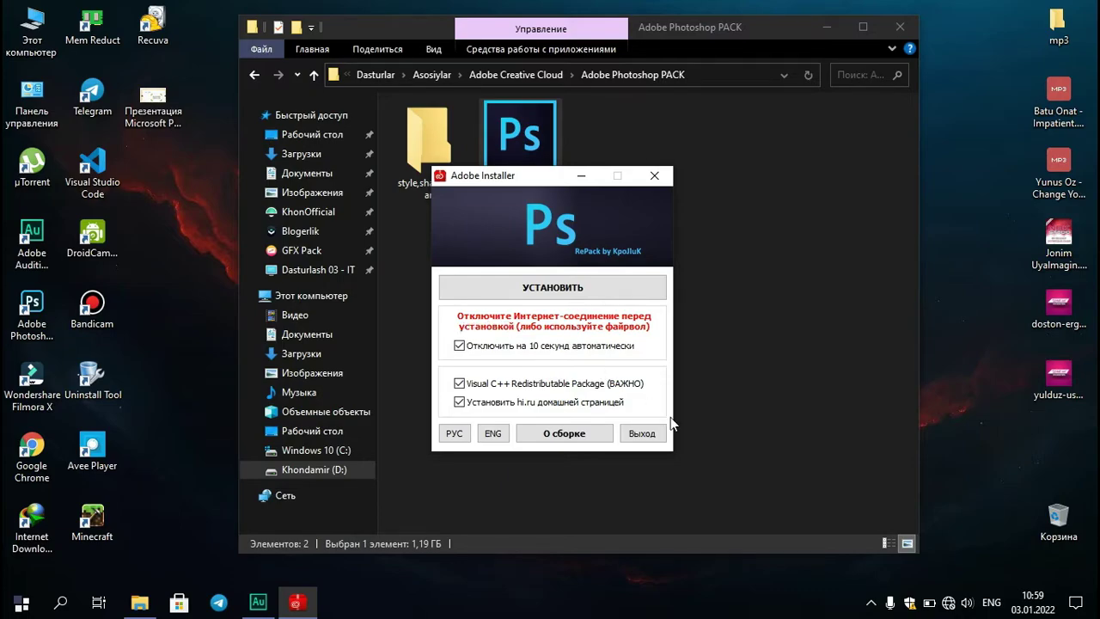
Turn on airplane mode and untick the installer's 'Отключить на 10 секунд' option
click(949, 604)
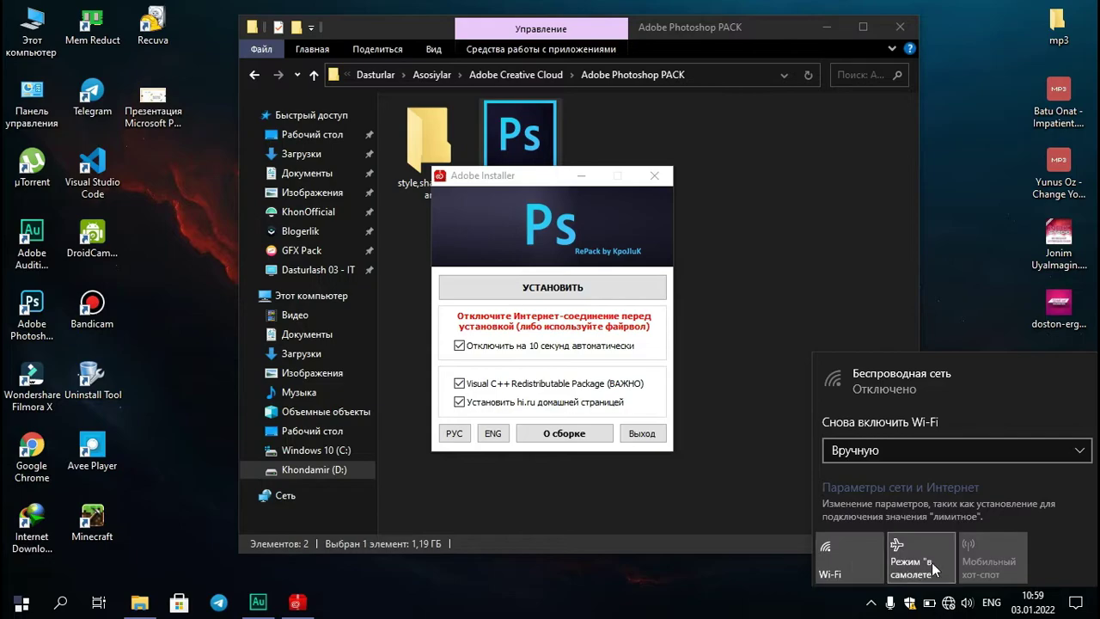
click(929, 558)
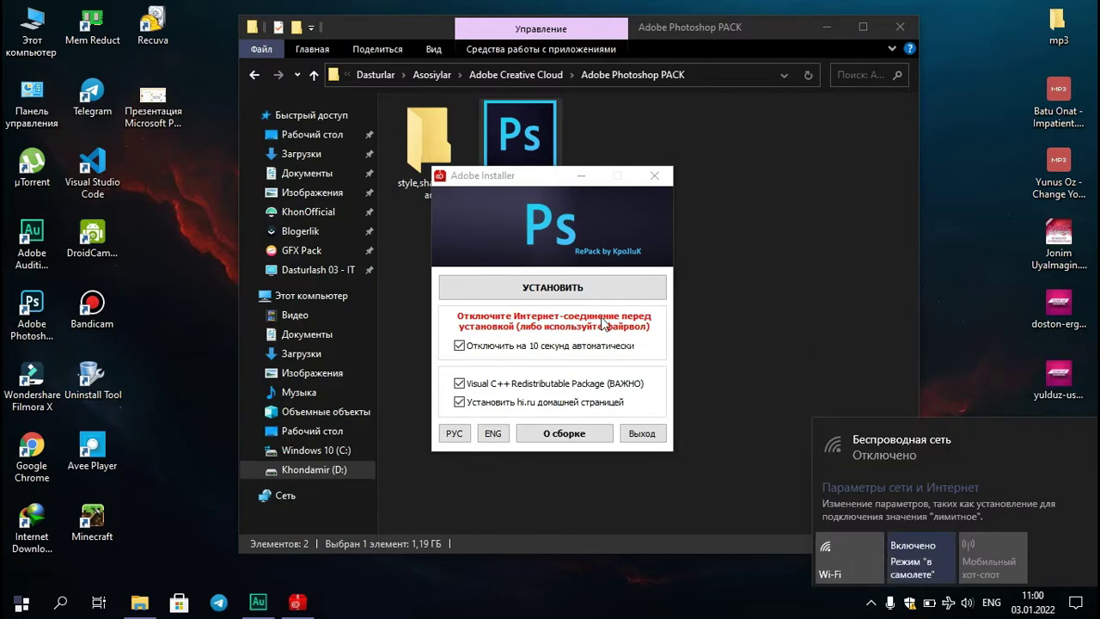
click(637, 345)
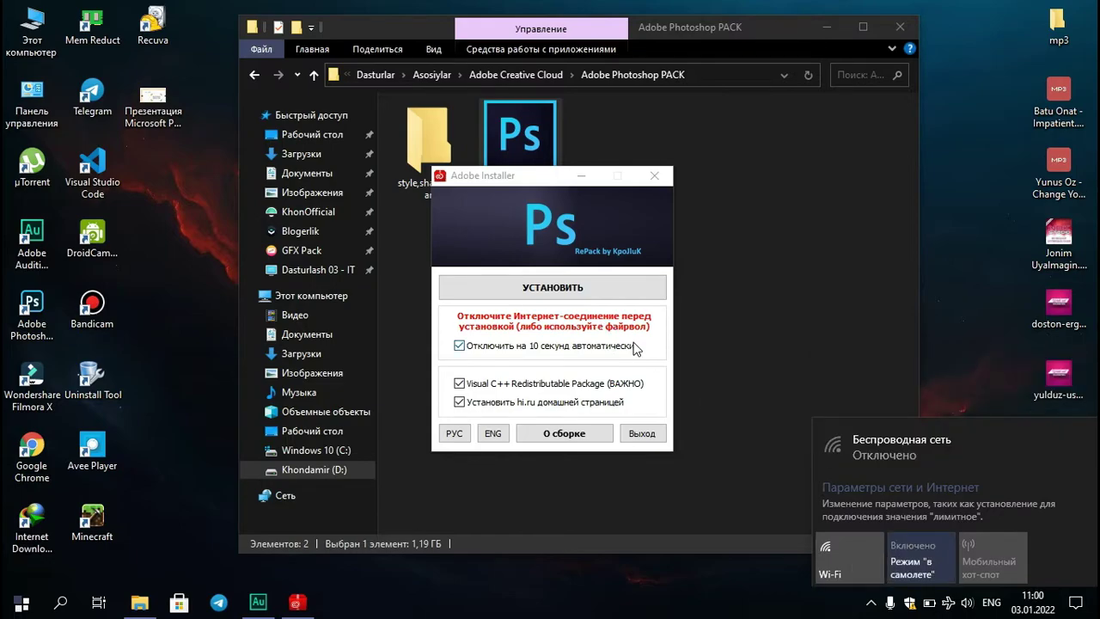
Disable Avast shields permanently from its system tray icon menu
click(872, 603)
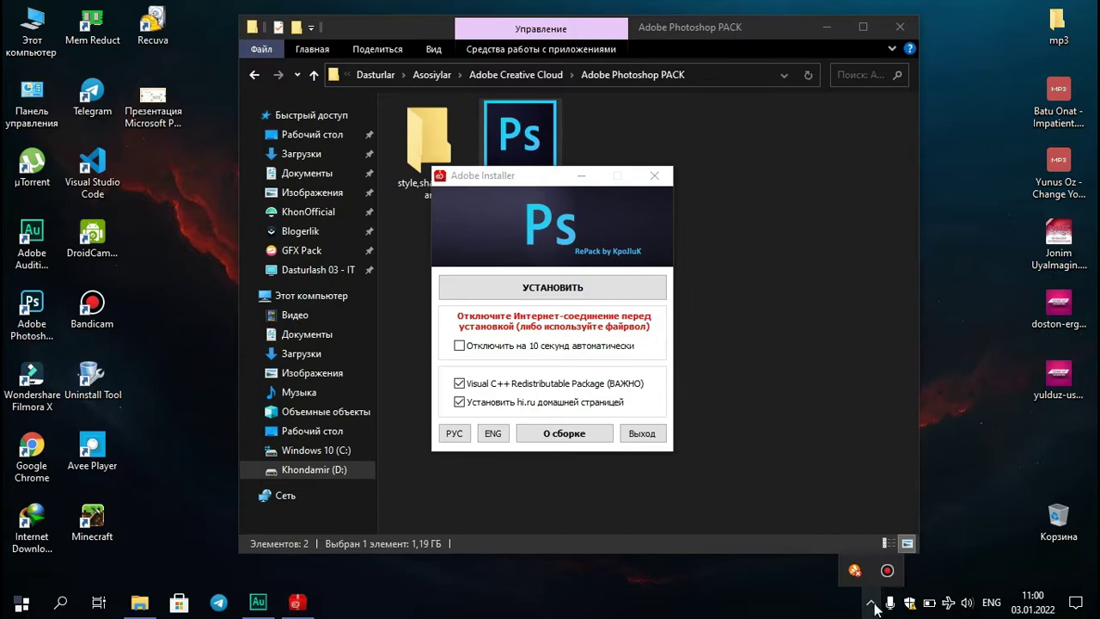
click(872, 603)
click(872, 602)
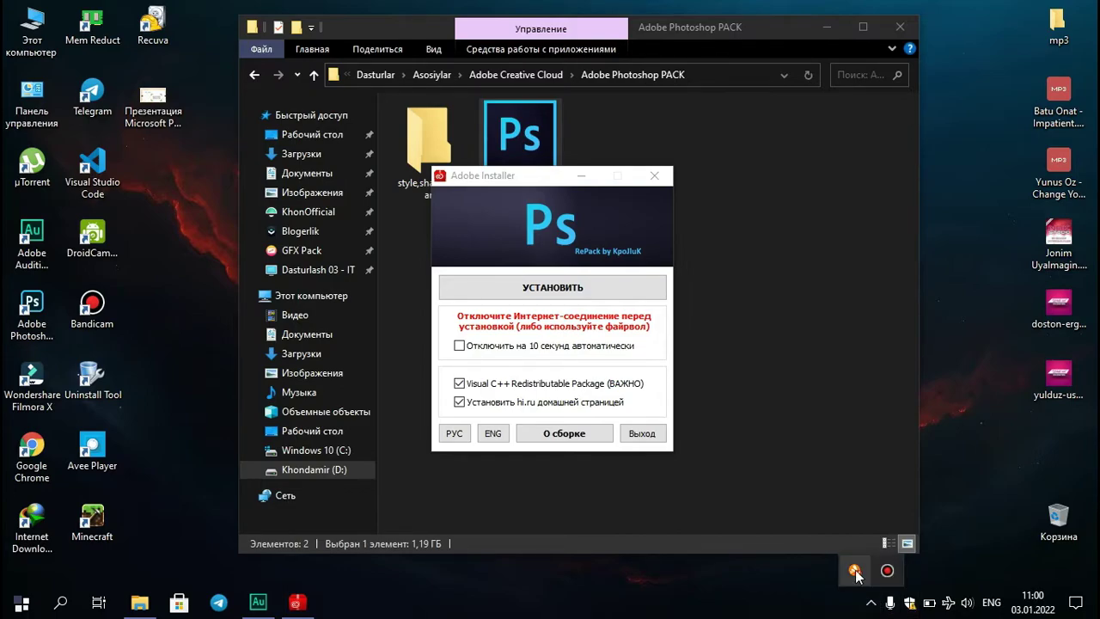
mouse_move(855, 570)
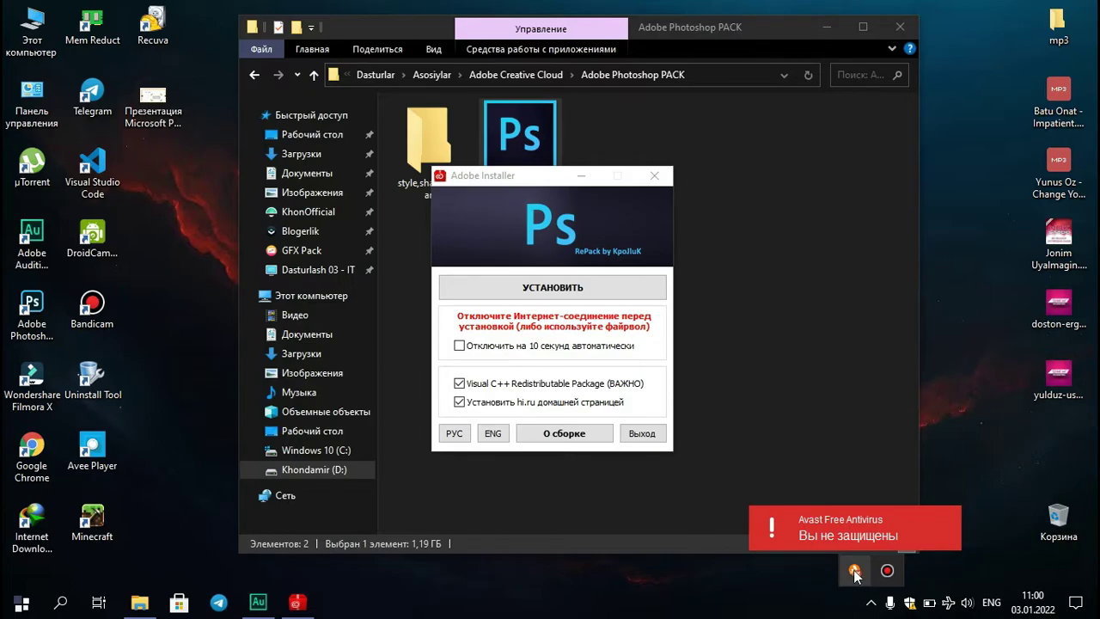
right_click(854, 573)
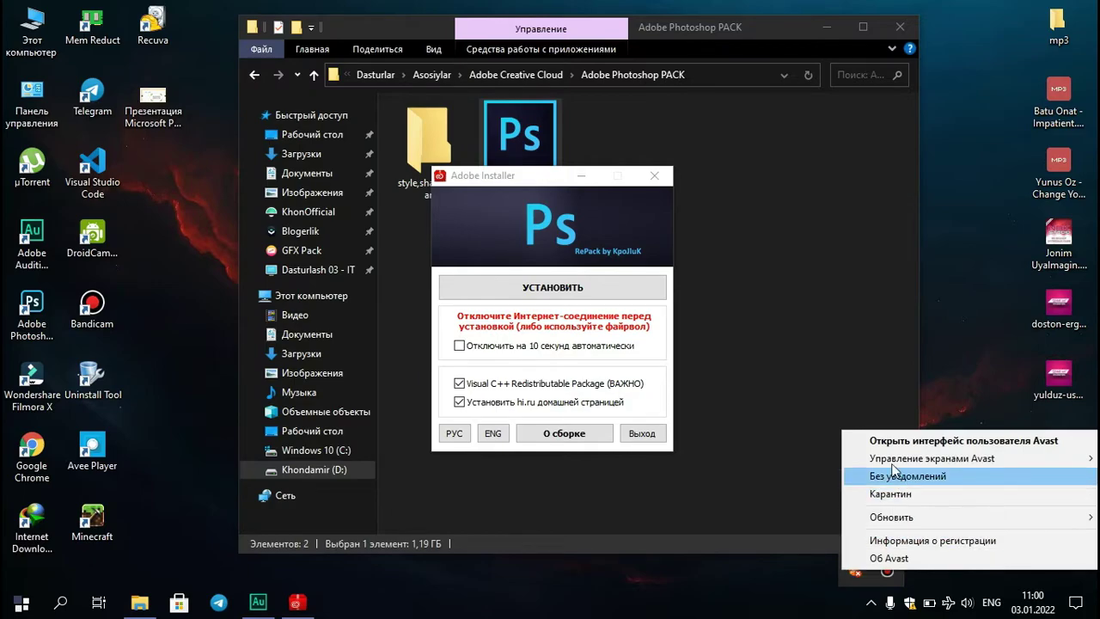
mouse_move(932, 458)
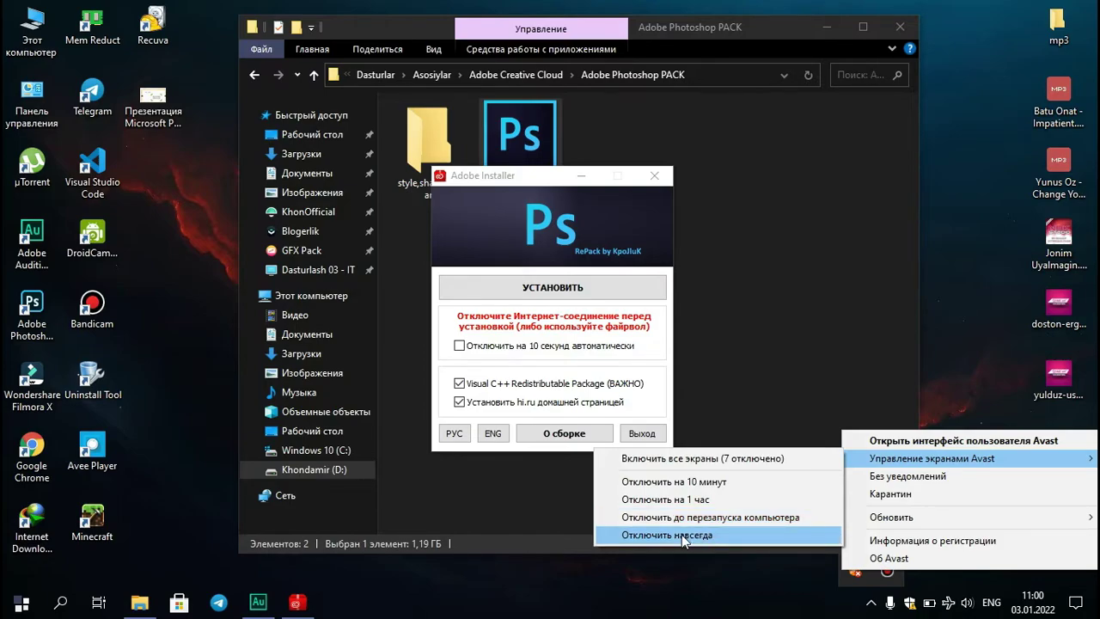
click(661, 391)
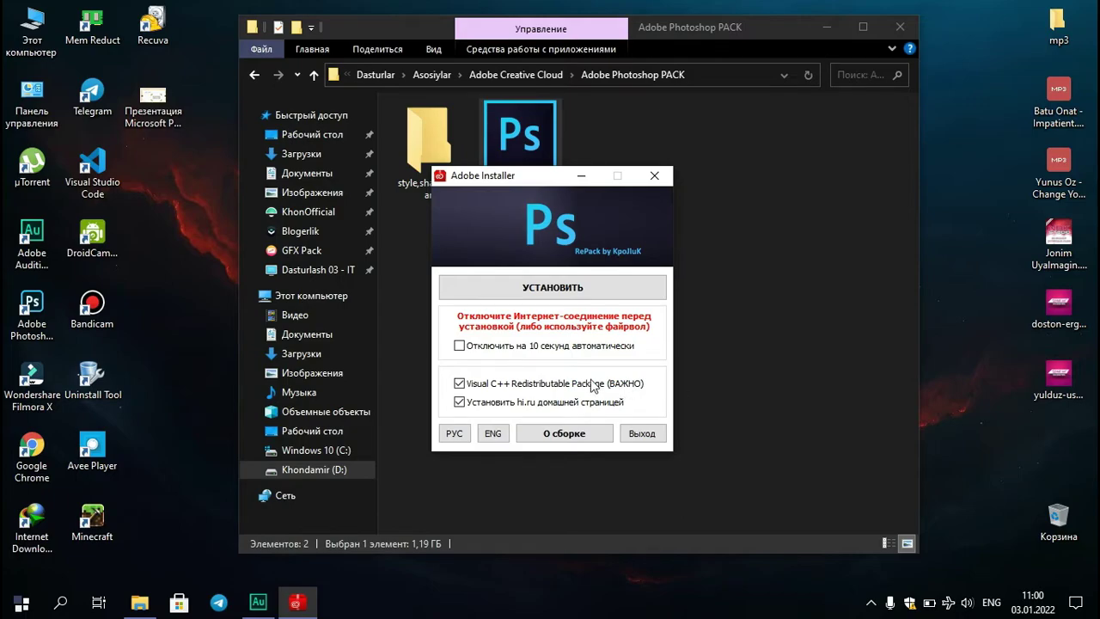
Start setup without Visual C++, keeping Русский as the installation language
click(460, 383)
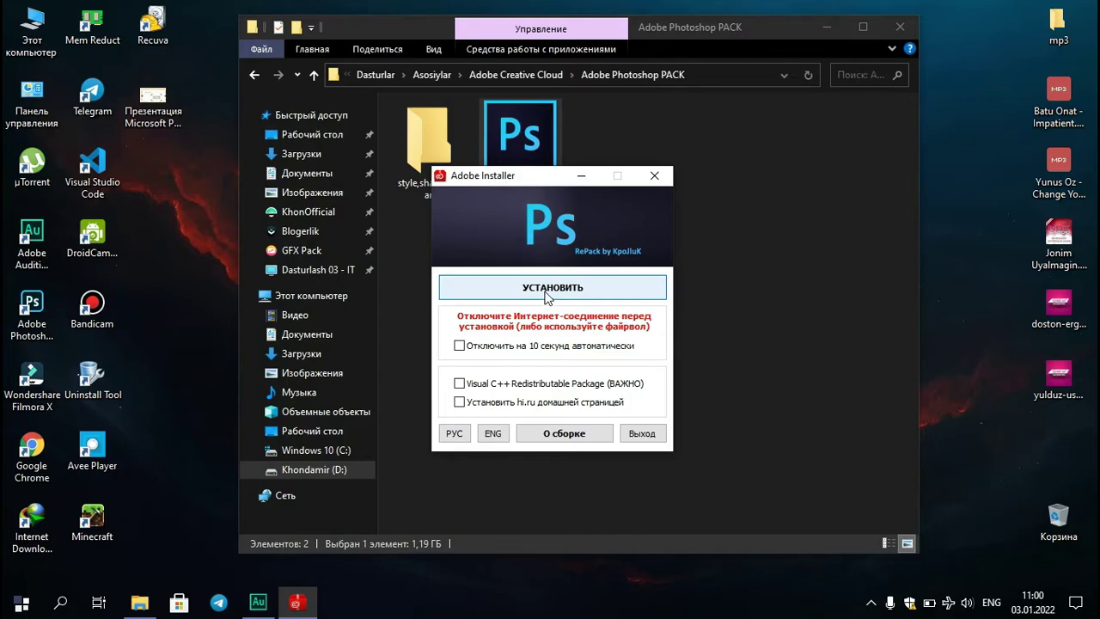
click(545, 293)
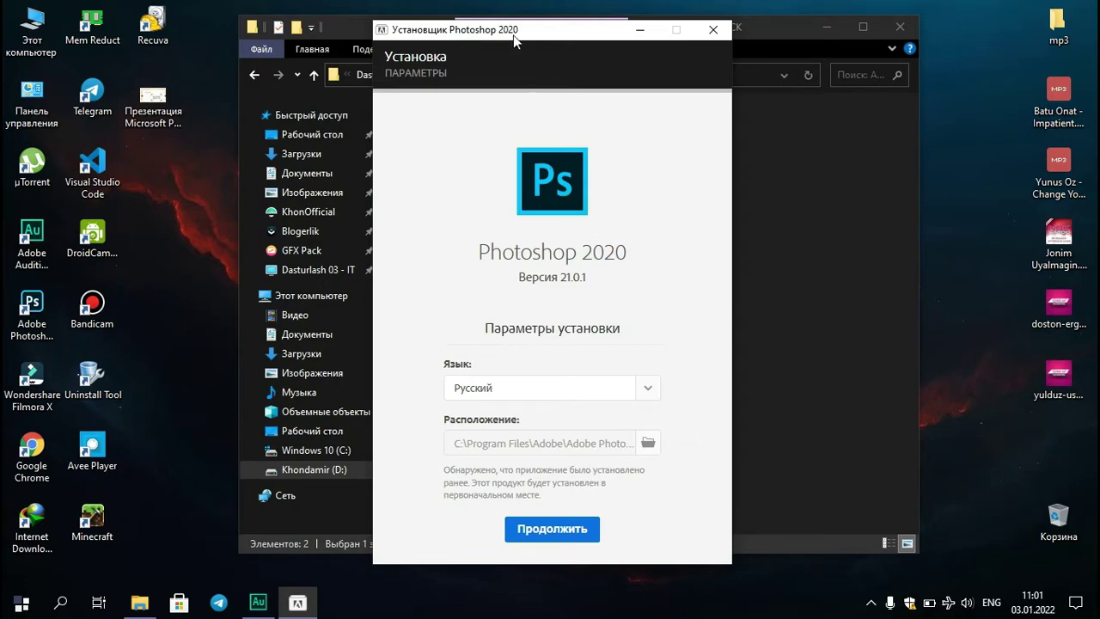
drag(501, 34, 507, 22)
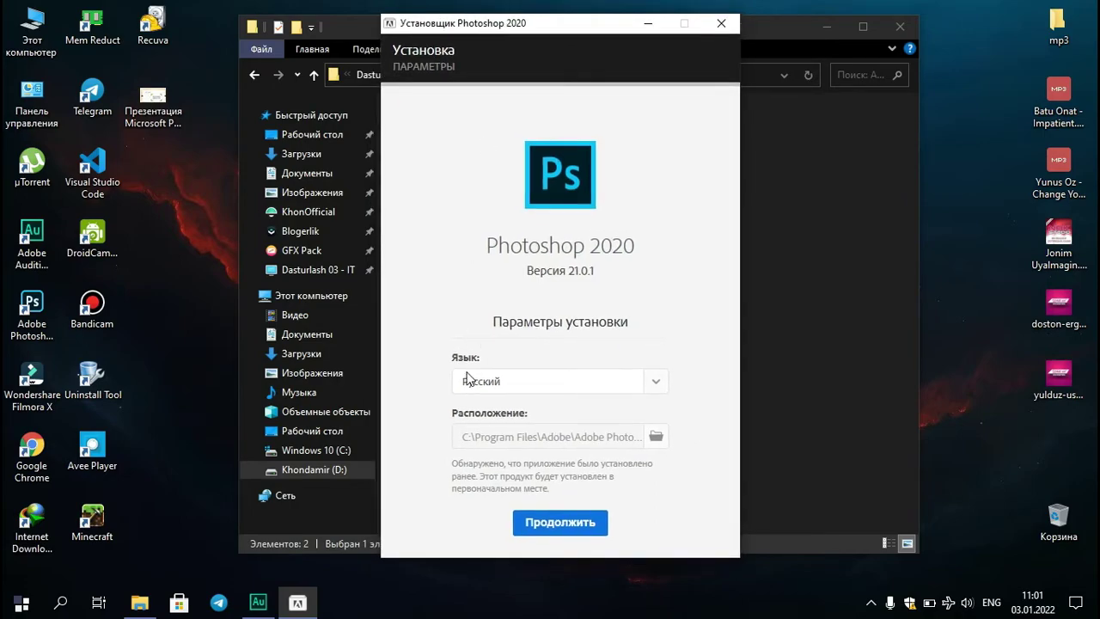
click(655, 384)
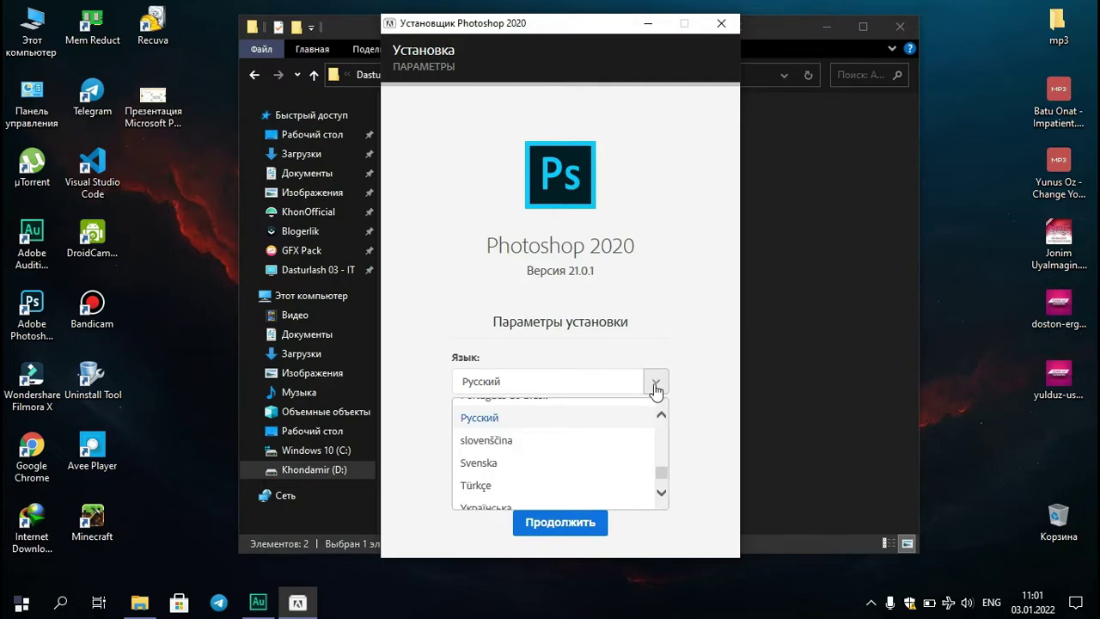
click(656, 389)
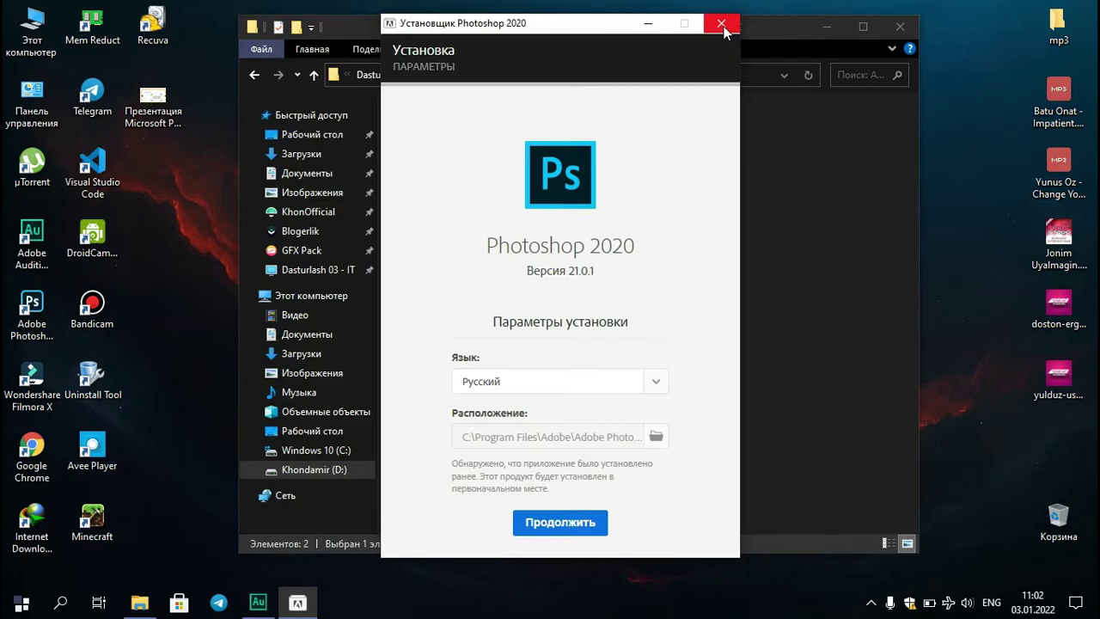
Exit the Photoshop 2020 installer with Выйти and minimize File Explorer
click(722, 26)
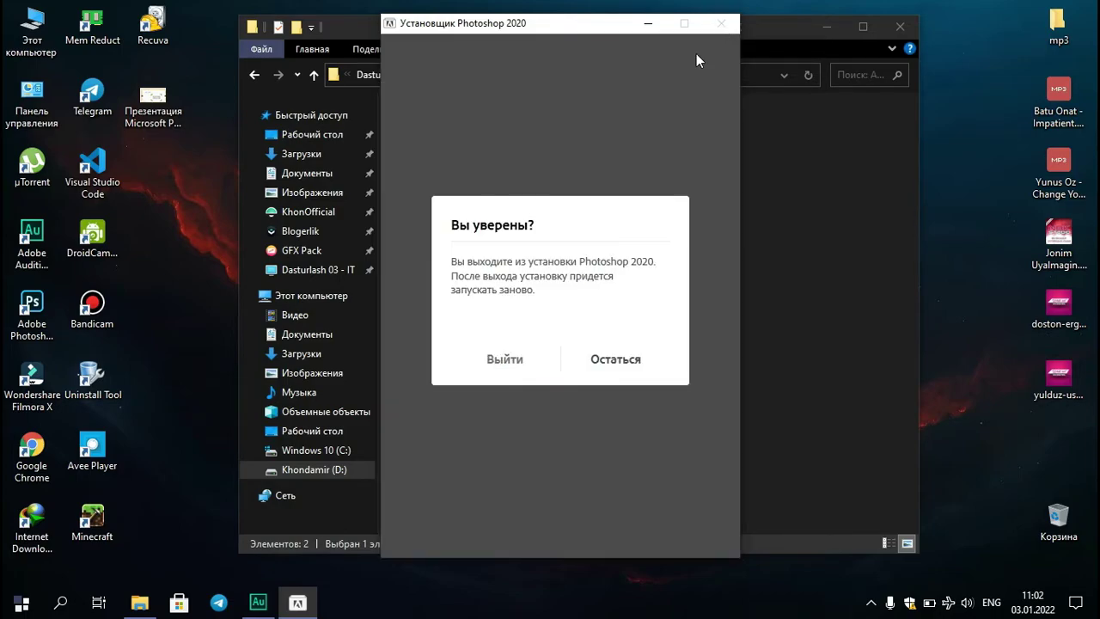
click(511, 361)
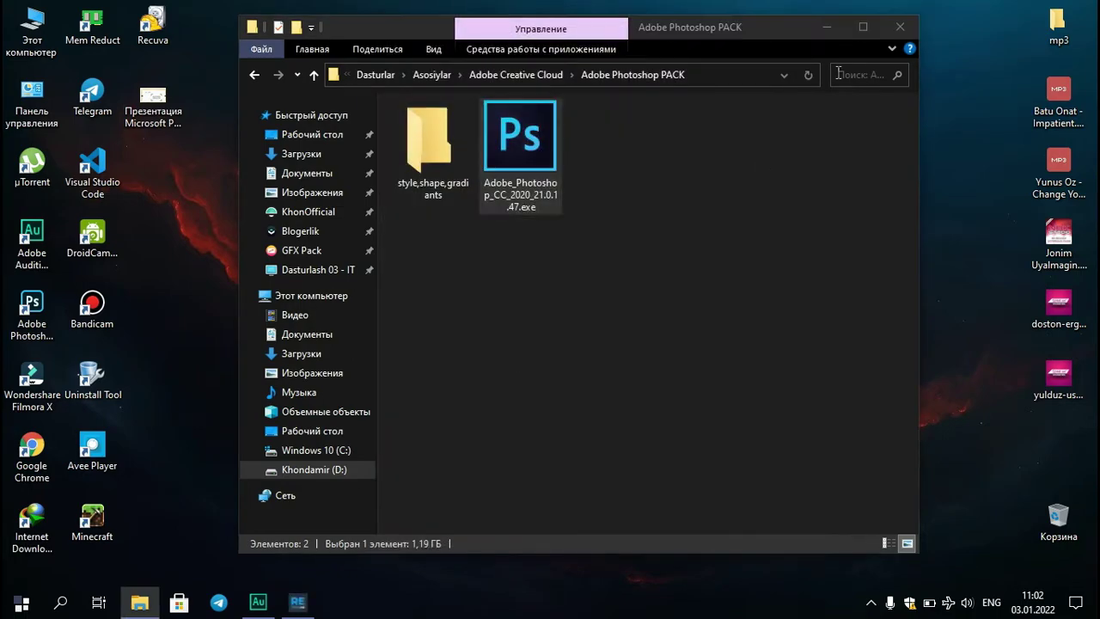
click(828, 28)
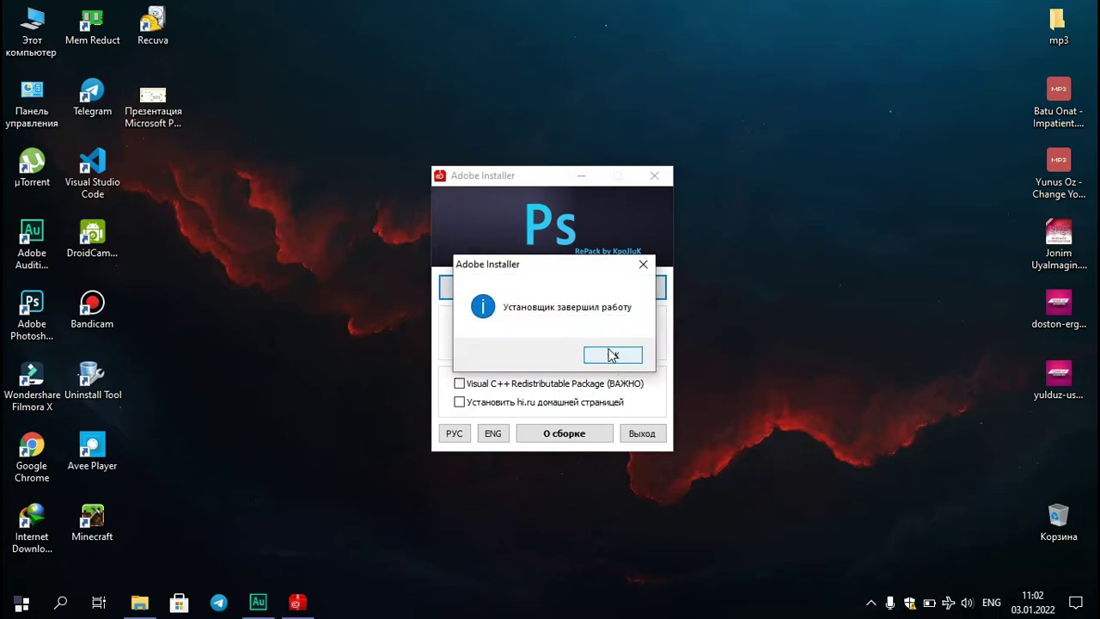
Dismiss the installer-finished message, close Adobe Installer, and launch Photoshop 2020
click(612, 355)
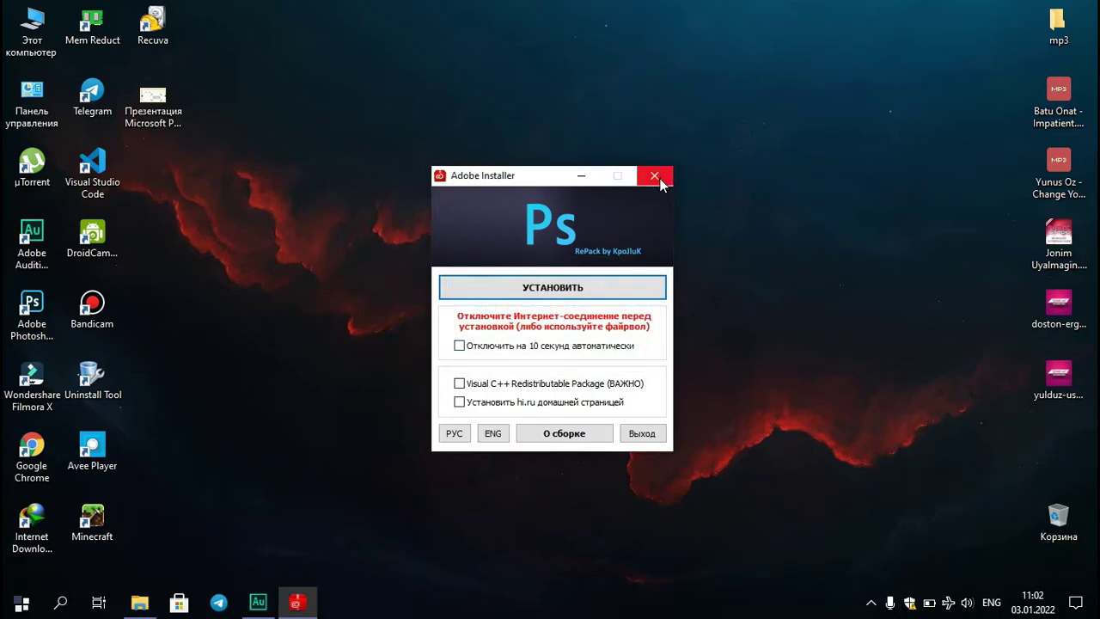
click(655, 177)
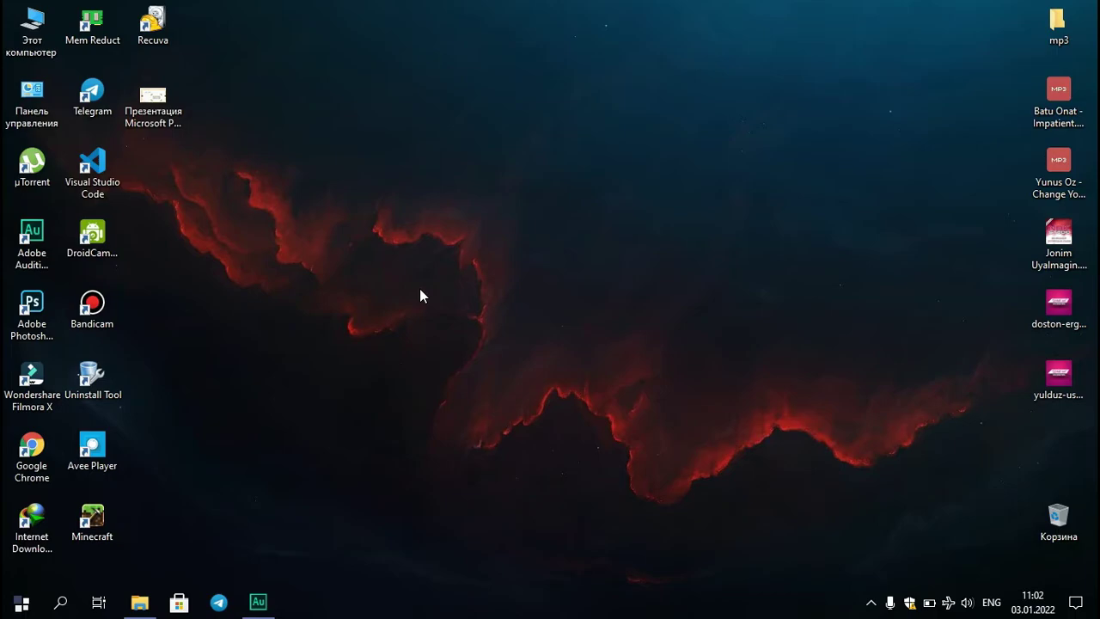
double_click(34, 322)
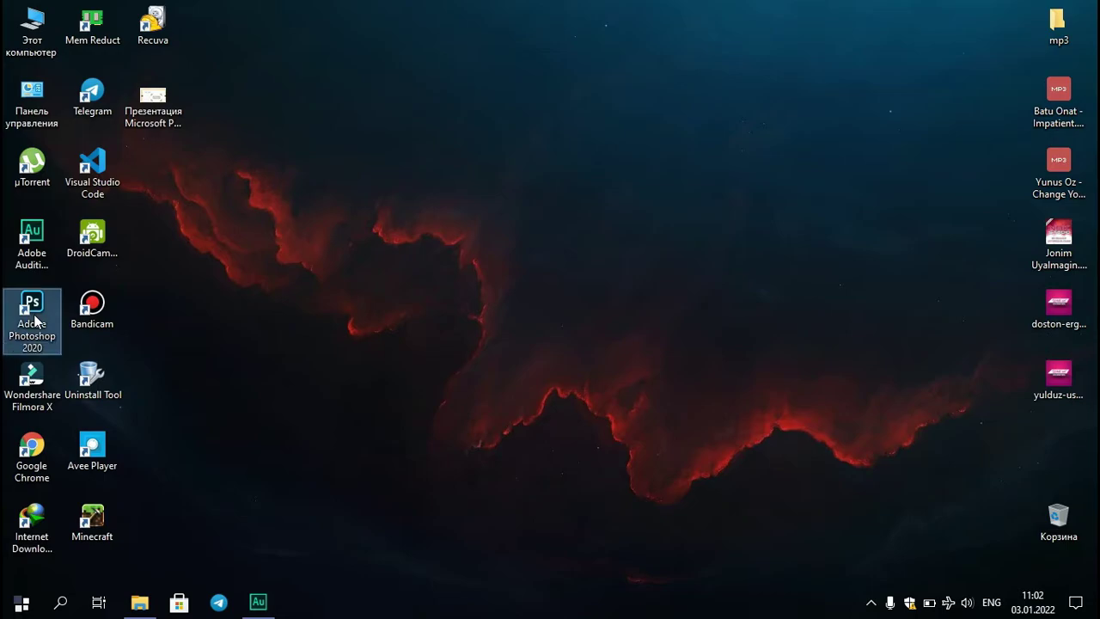
Re-enable all Avast shields with Управление экранами Avast > Включить все экраны
click(871, 603)
right_click(854, 573)
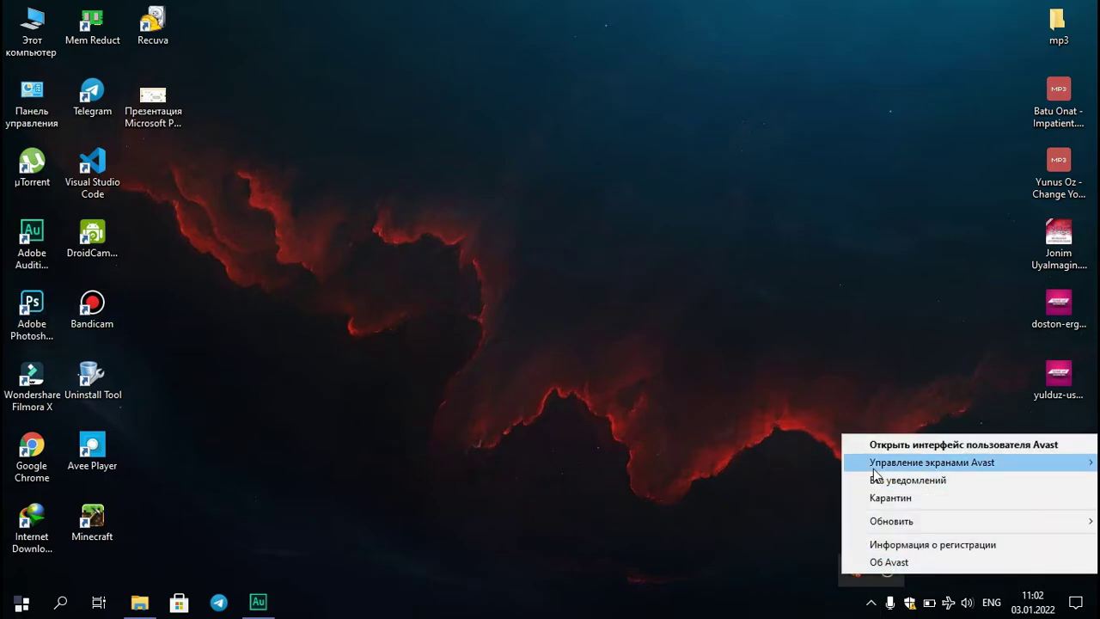
mouse_move(932, 462)
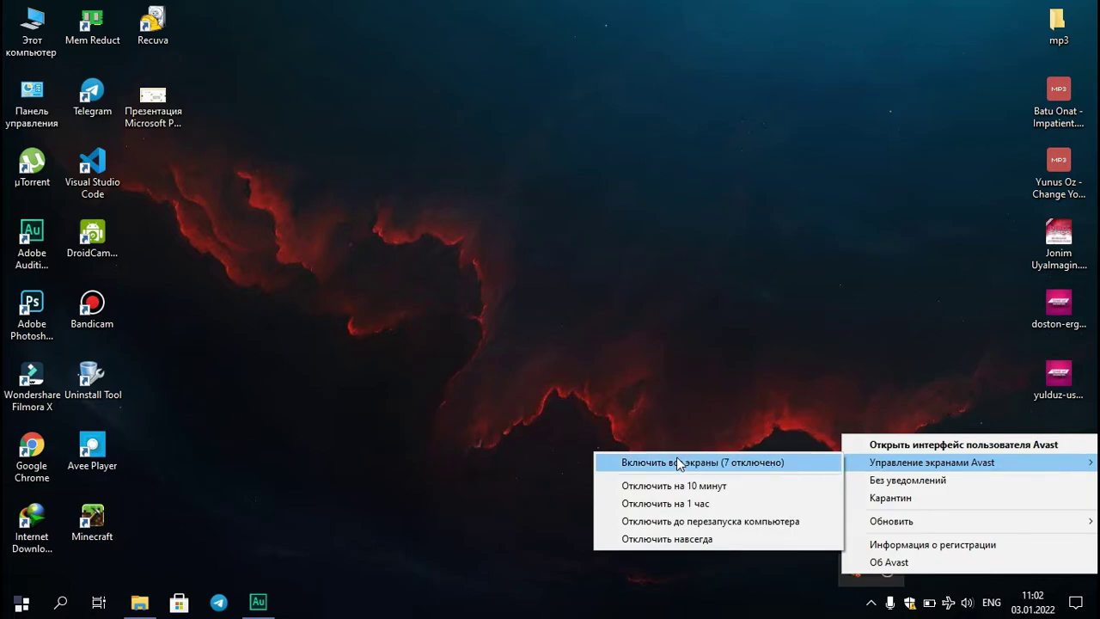
click(719, 467)
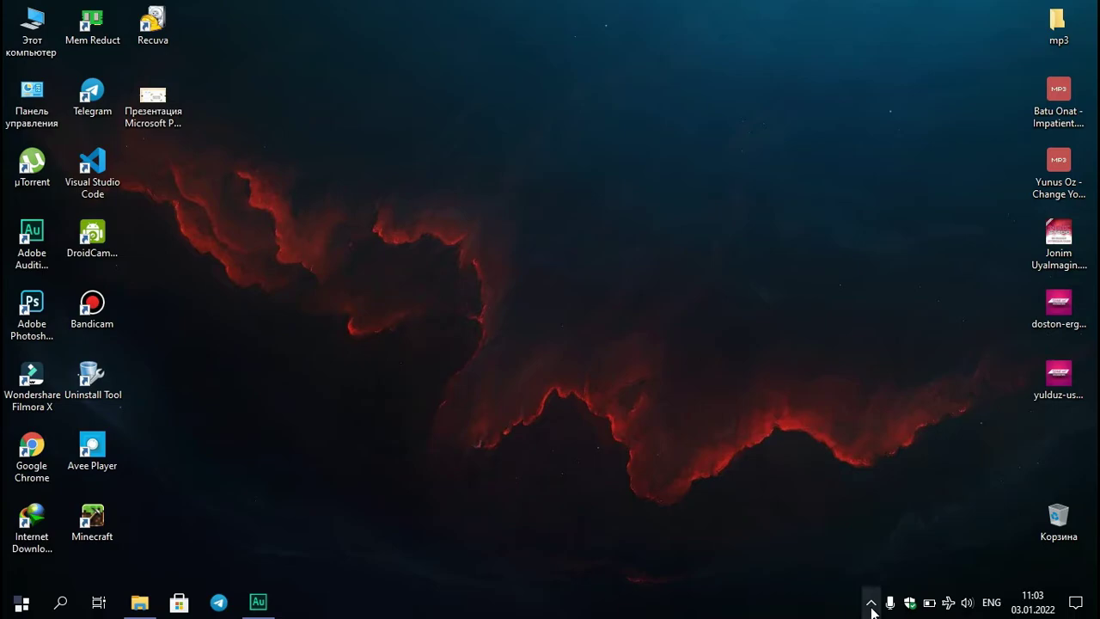
click(871, 603)
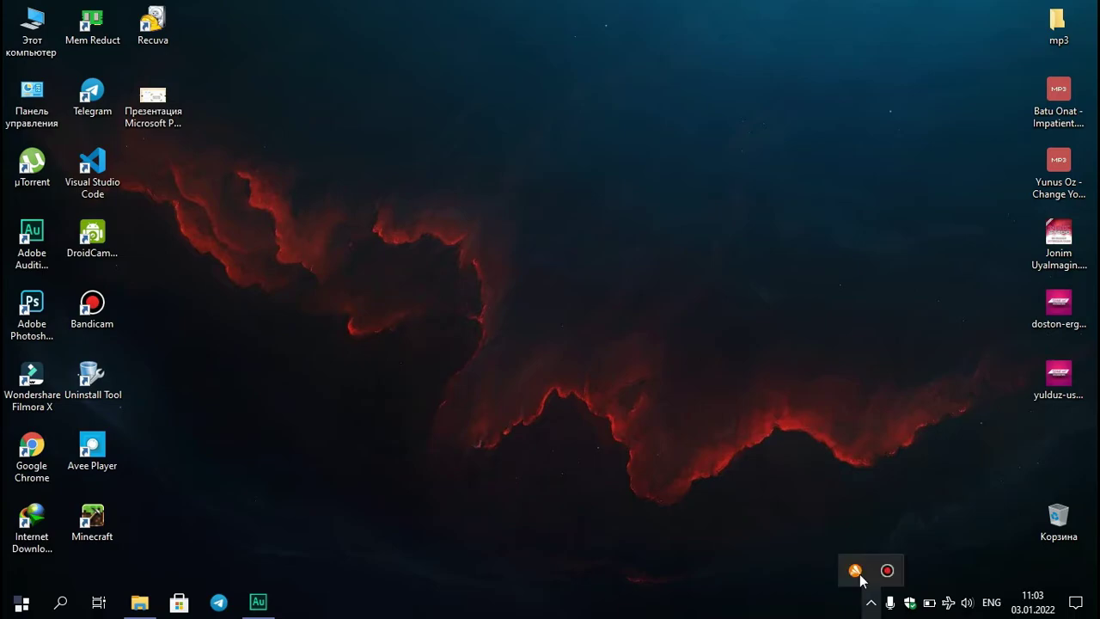
click(624, 353)
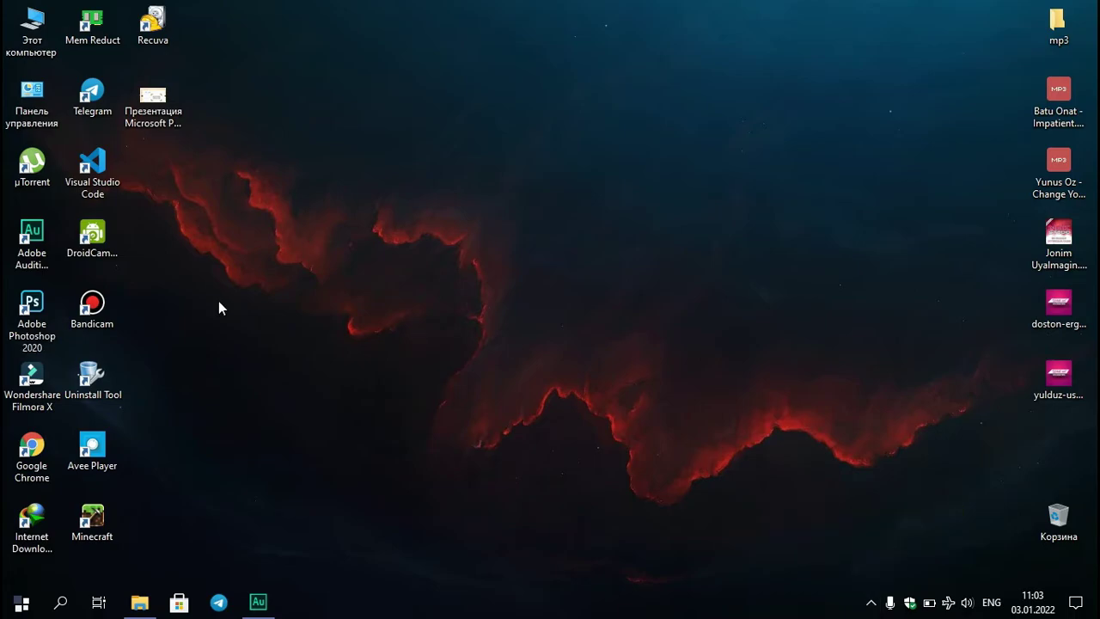
Launch Photoshop 2020 from the desktop shortcut and dismiss the settings-read error
double_click(32, 311)
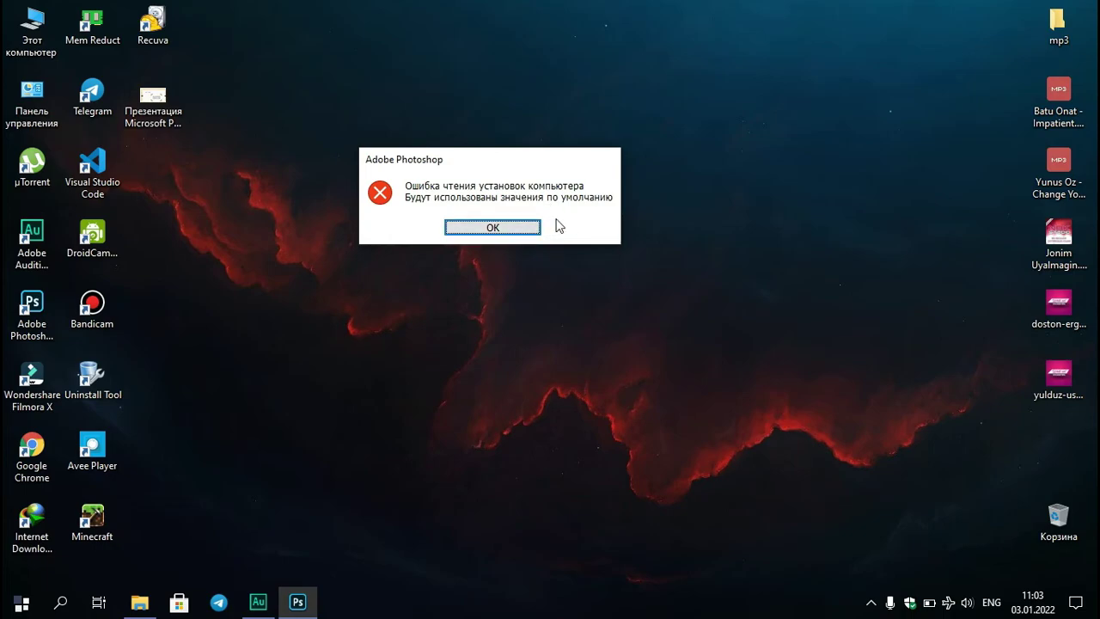
click(493, 228)
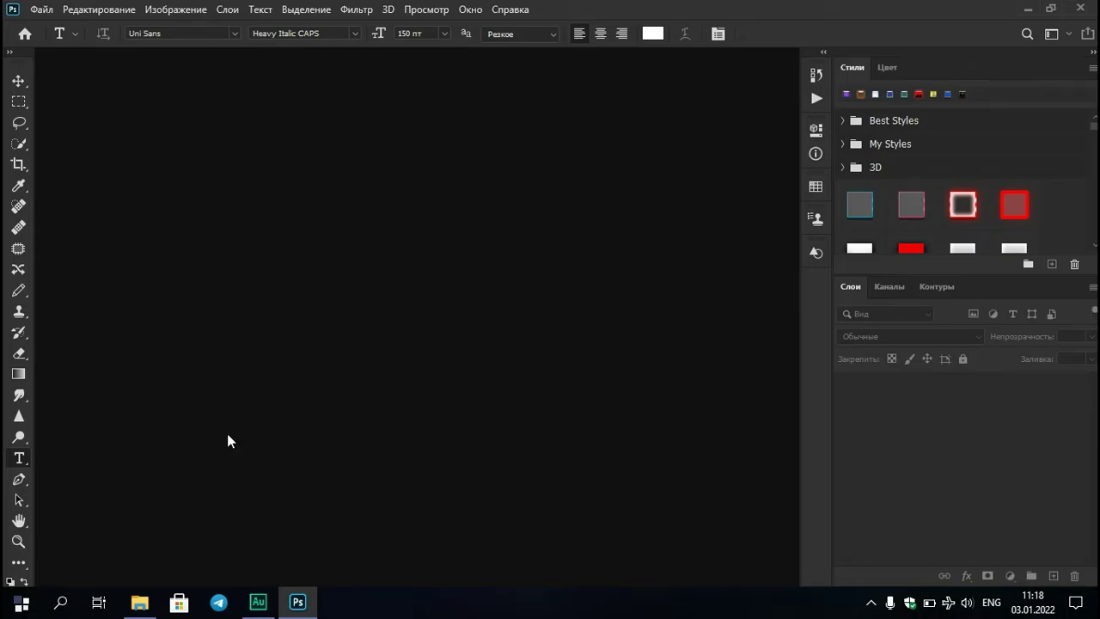
Drag all four style,shape,gradiants files into Photoshop and dismiss the limit messages
click(139, 602)
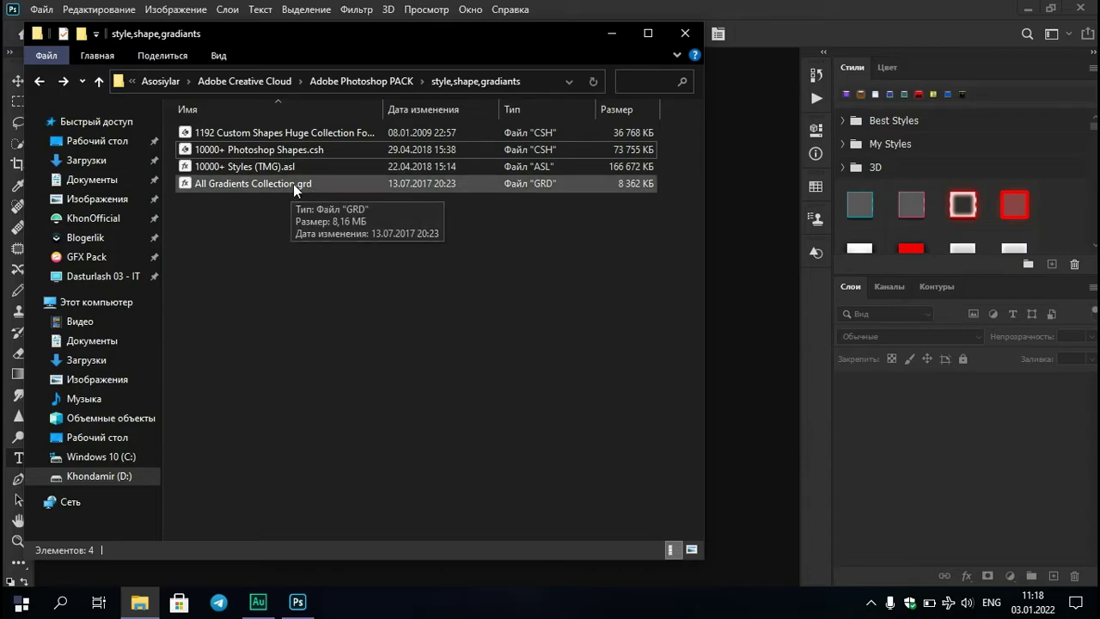
click(98, 85)
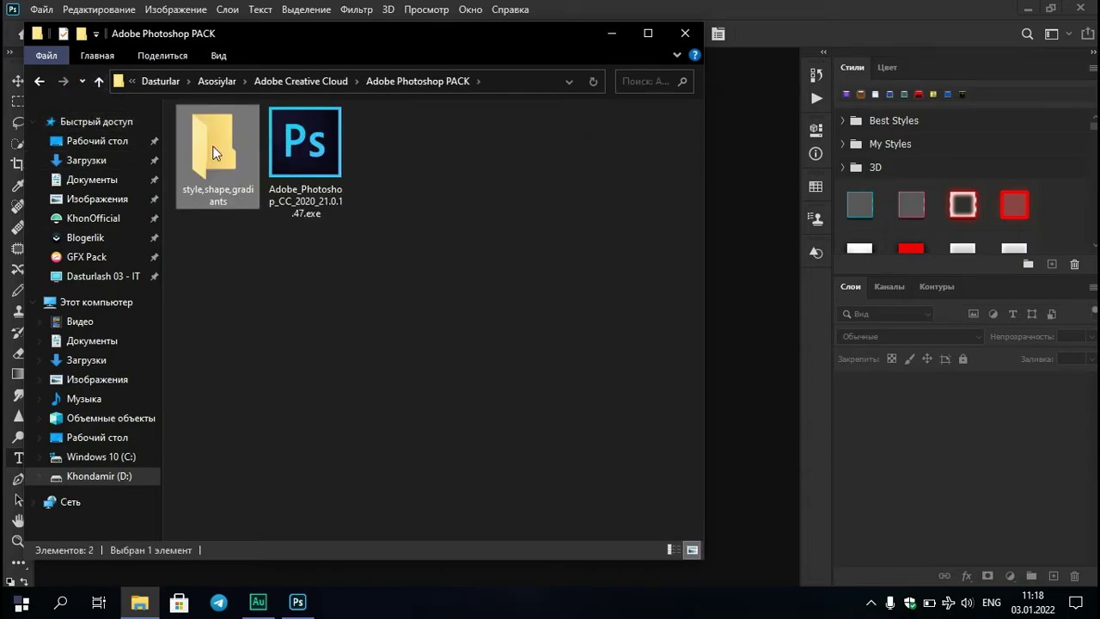
double_click(204, 152)
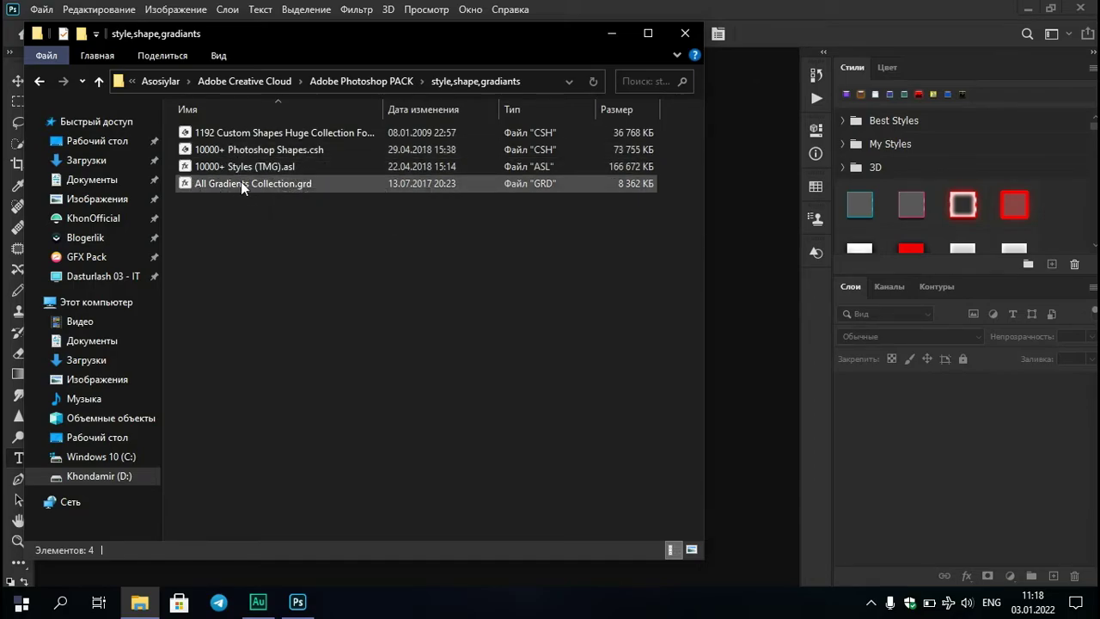
mouse_move(296, 230)
mouse_down()
mouse_move(236, 127)
mouse_move(303, 242)
mouse_move(931, 449)
mouse_up()
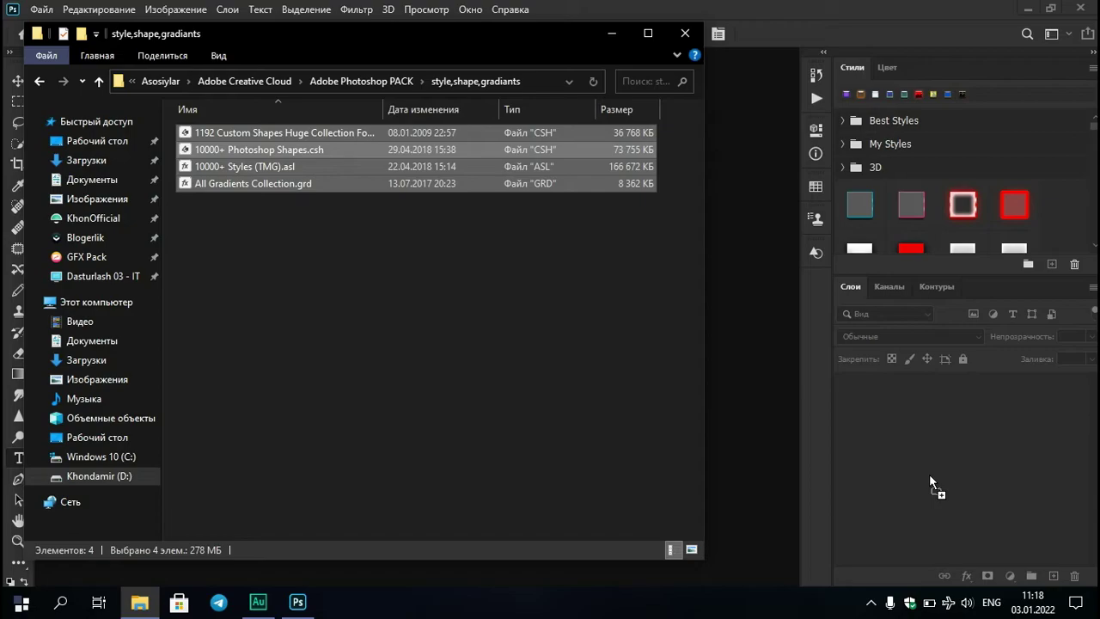
drag(930, 473, 930, 474)
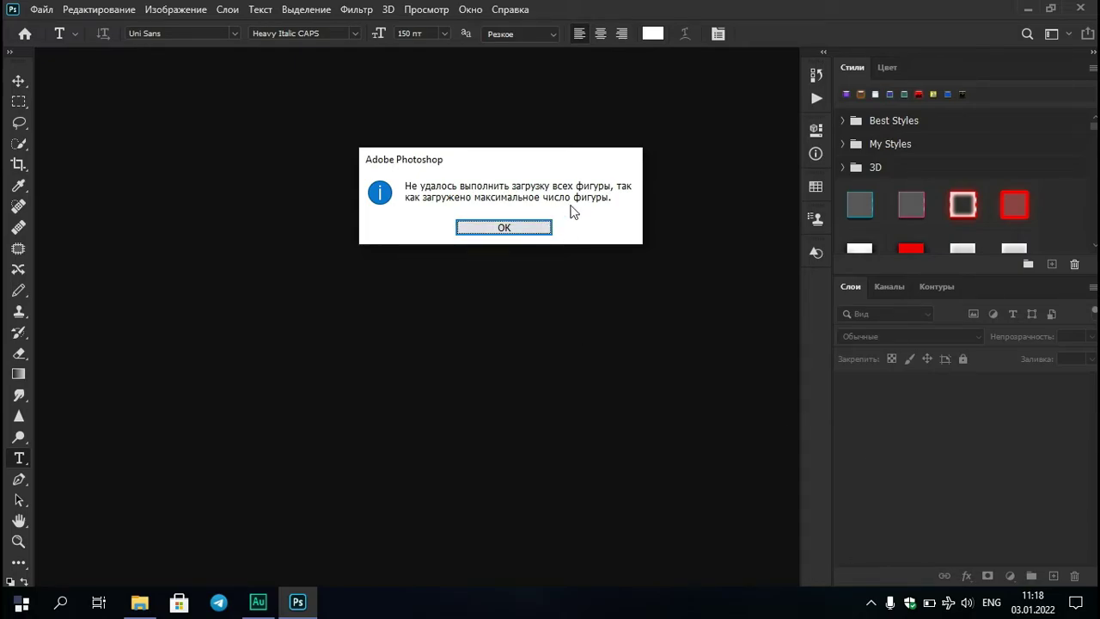
click(501, 230)
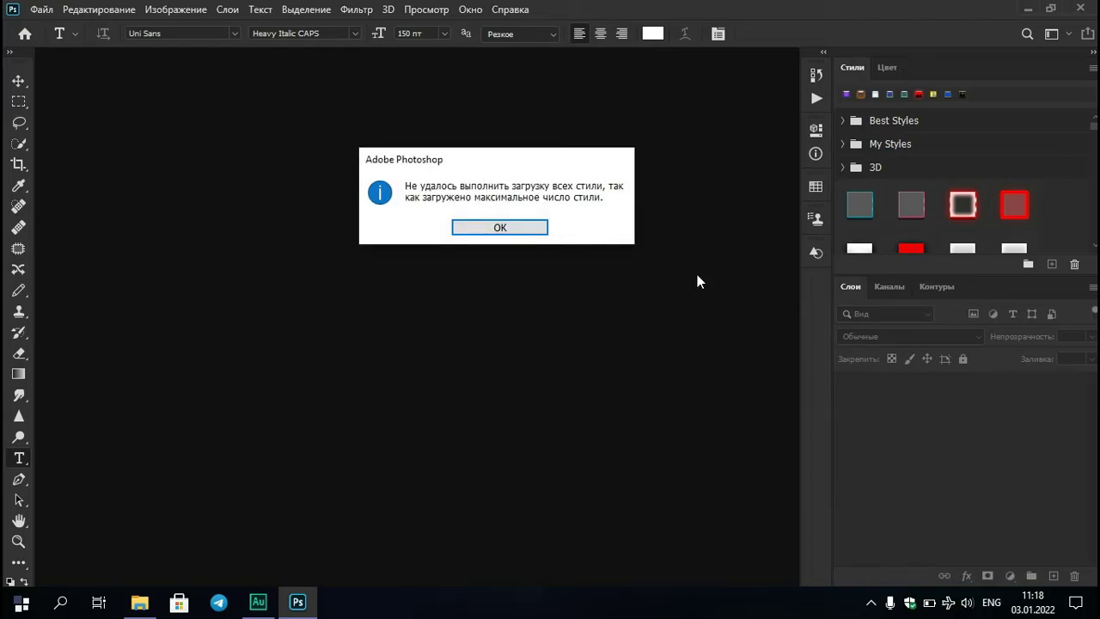
key(Return)
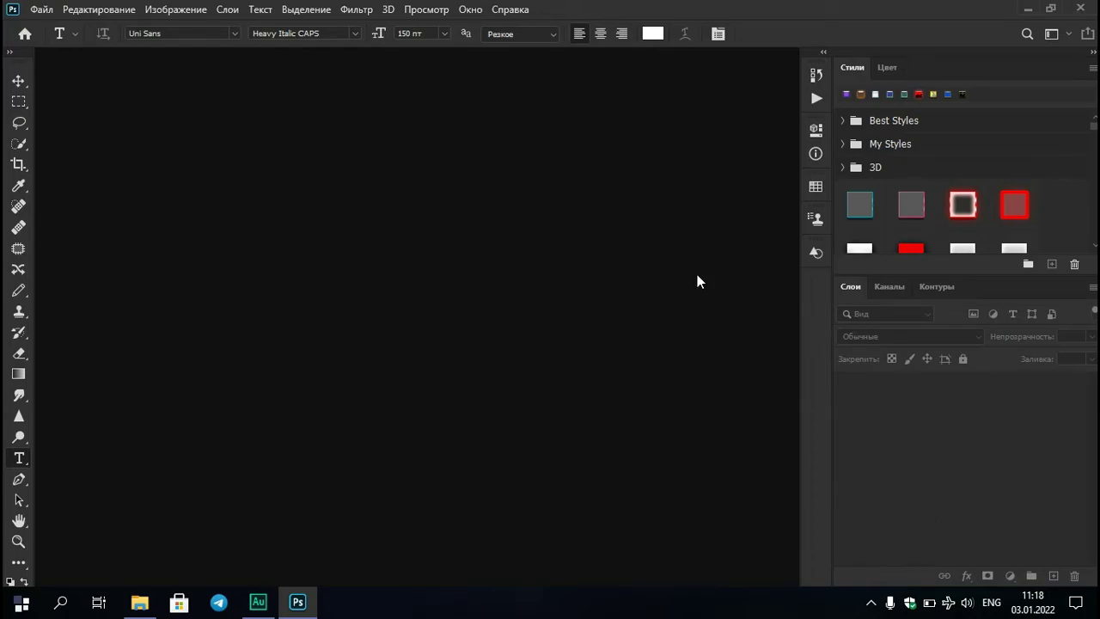
key(Return)
key(Return)
Bring the Styles panel to the front from the Window menu
click(472, 12)
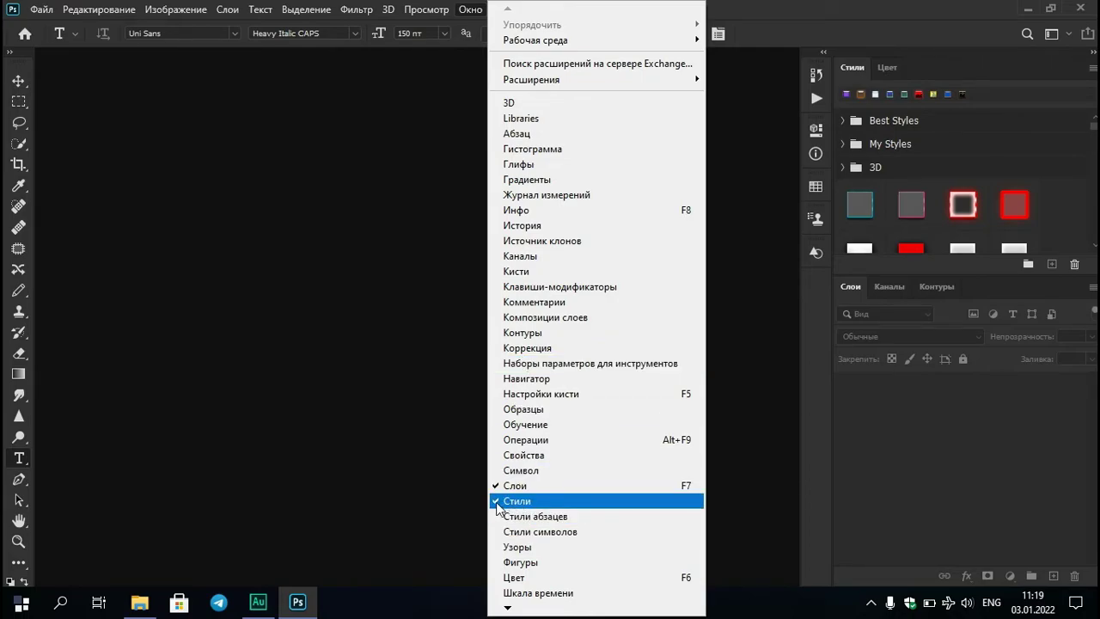
click(836, 339)
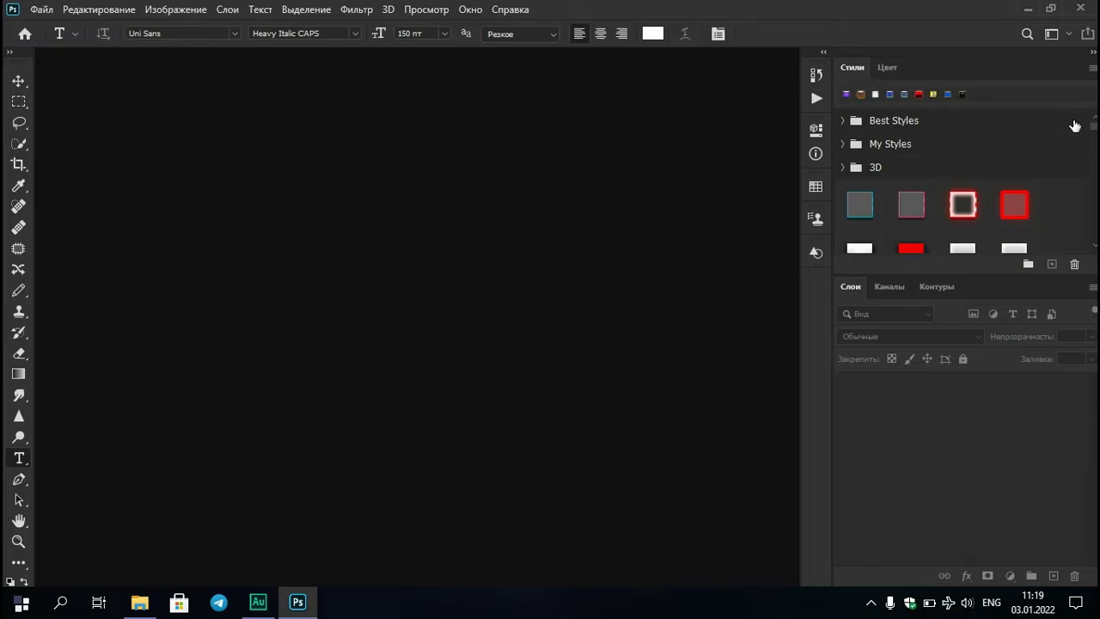
scroll(1096, 135, down, 3)
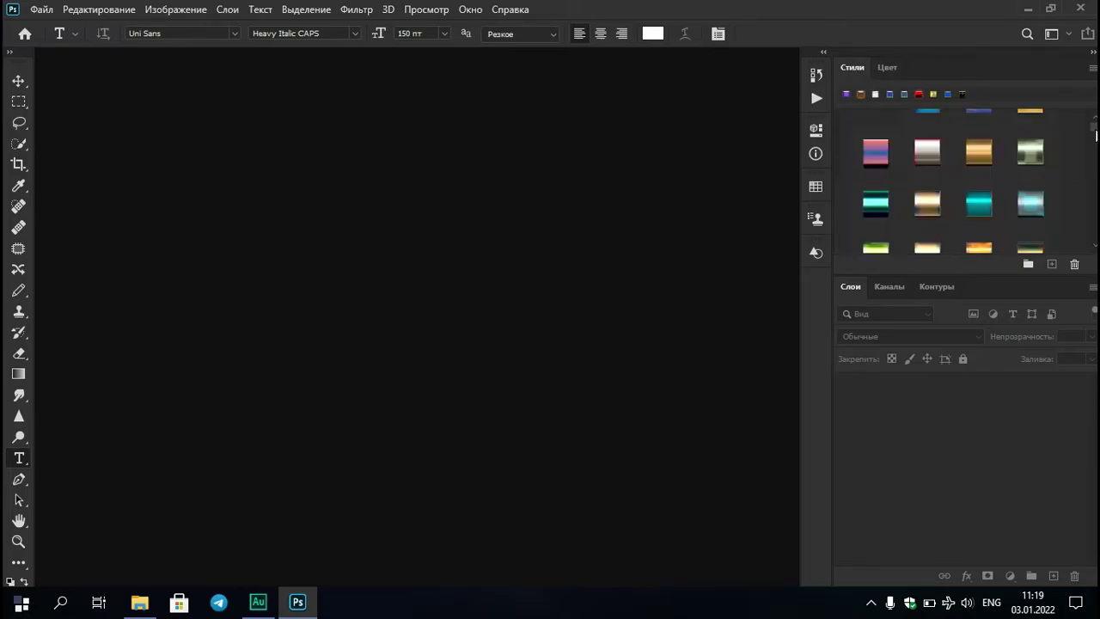
scroll(1096, 127, up, 1)
scroll(1096, 125, up, 1)
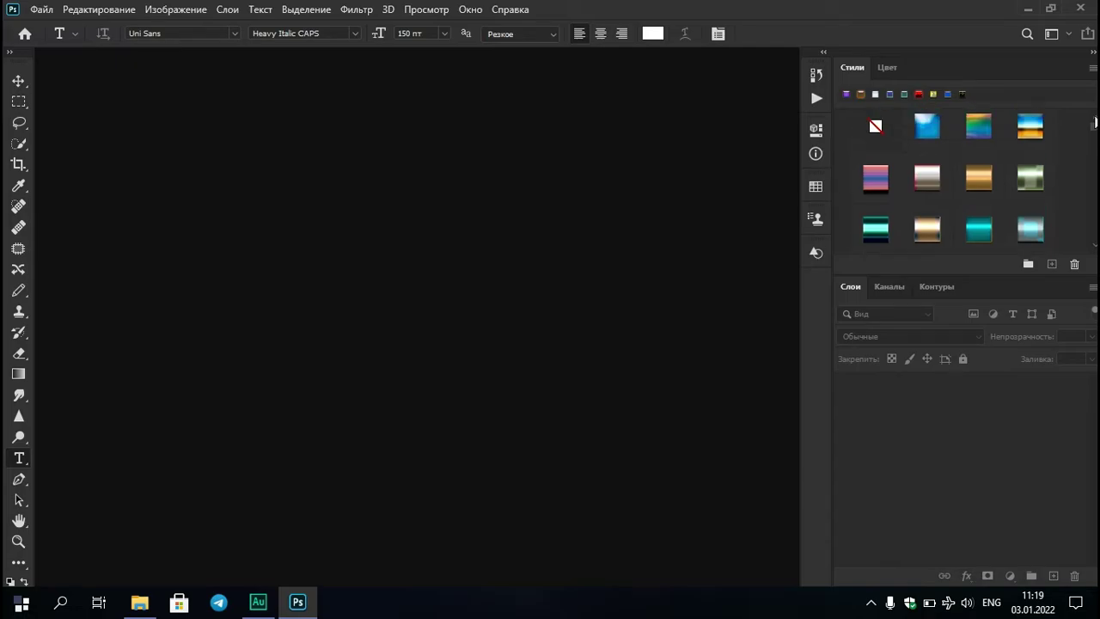
scroll(1096, 124, up, 1)
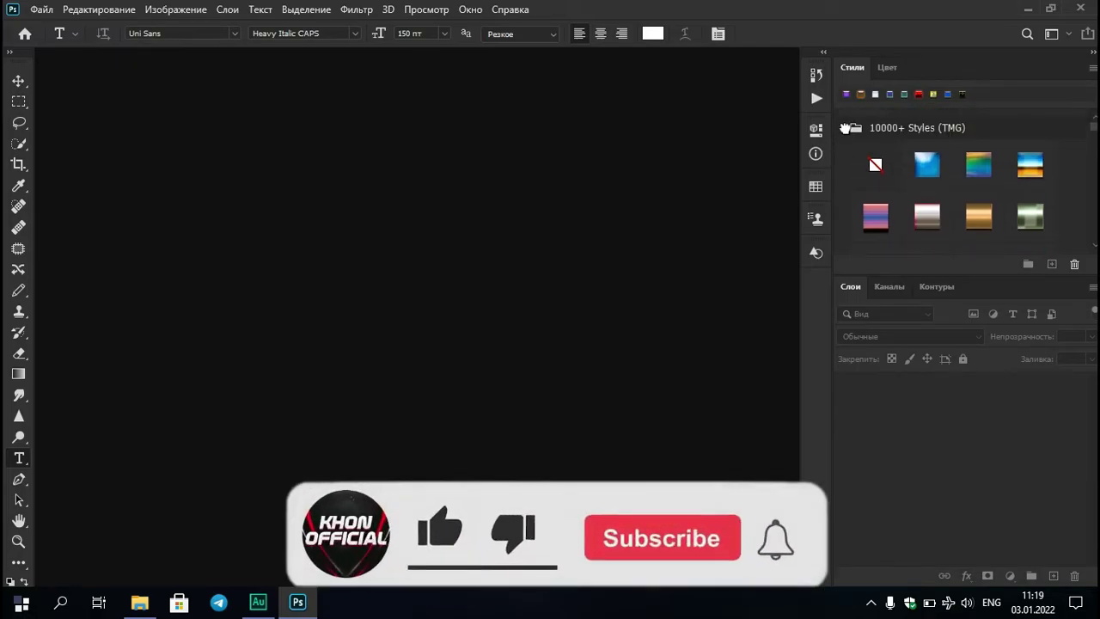
Delete the 10000+ Styles (TMG) 2 group with Удалить Группа and confirm
click(843, 116)
right_click(892, 245)
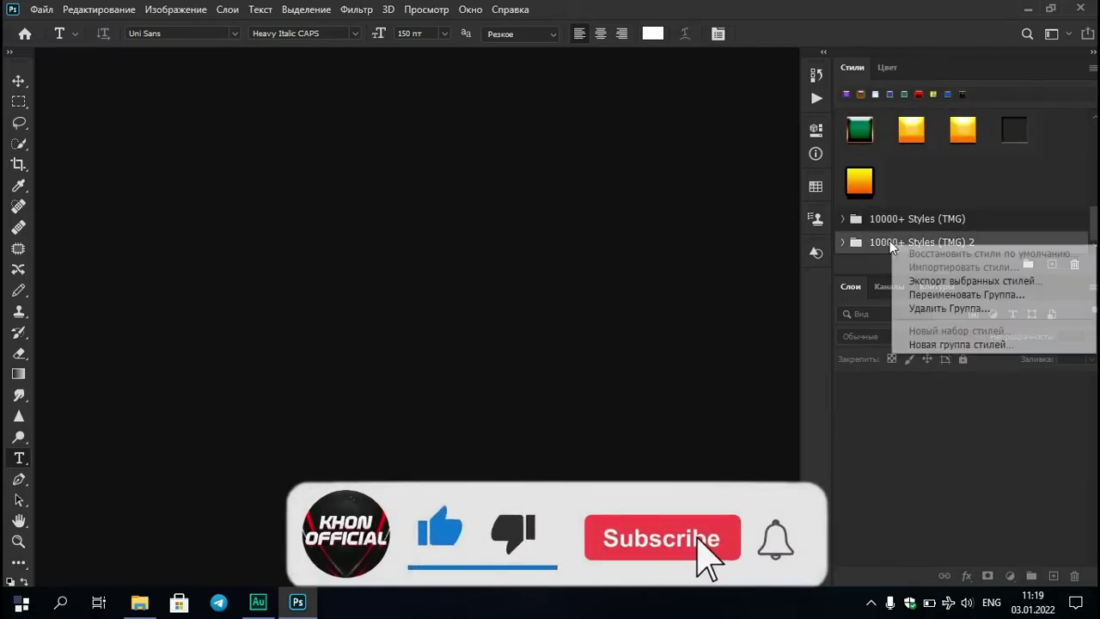
click(924, 309)
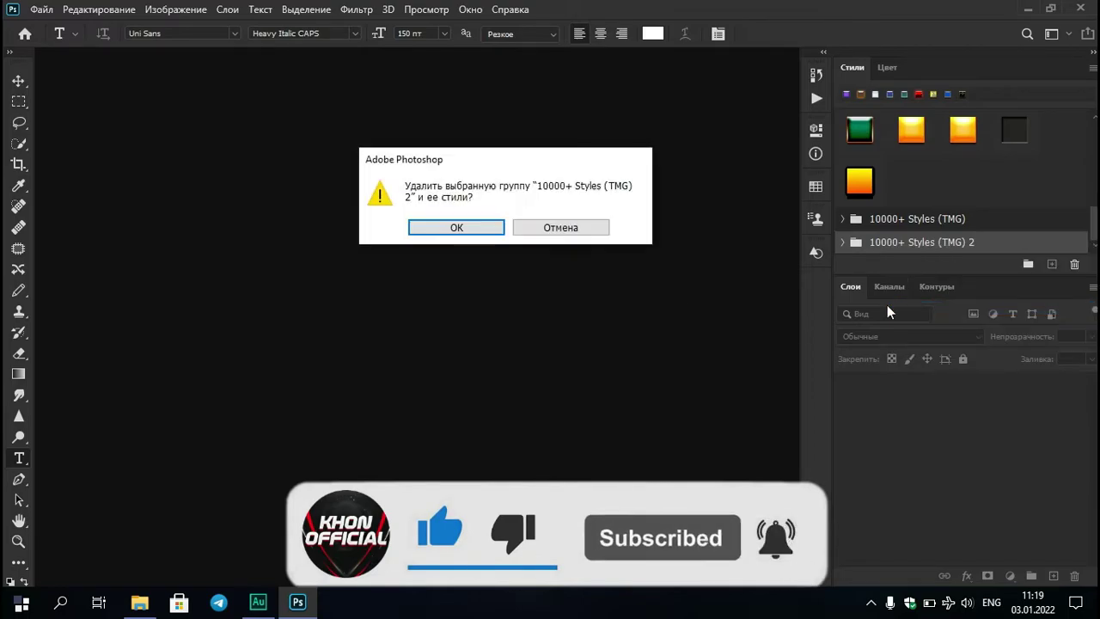
click(448, 226)
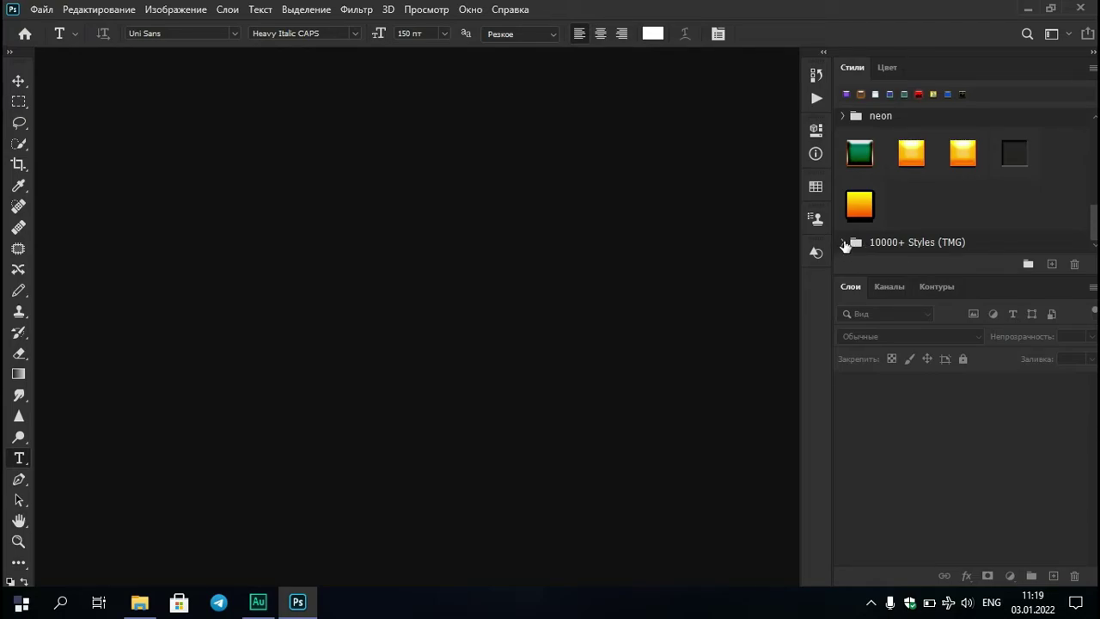
Expand the remaining 10000+ Styles (TMG) group and scroll through its swatches
click(844, 244)
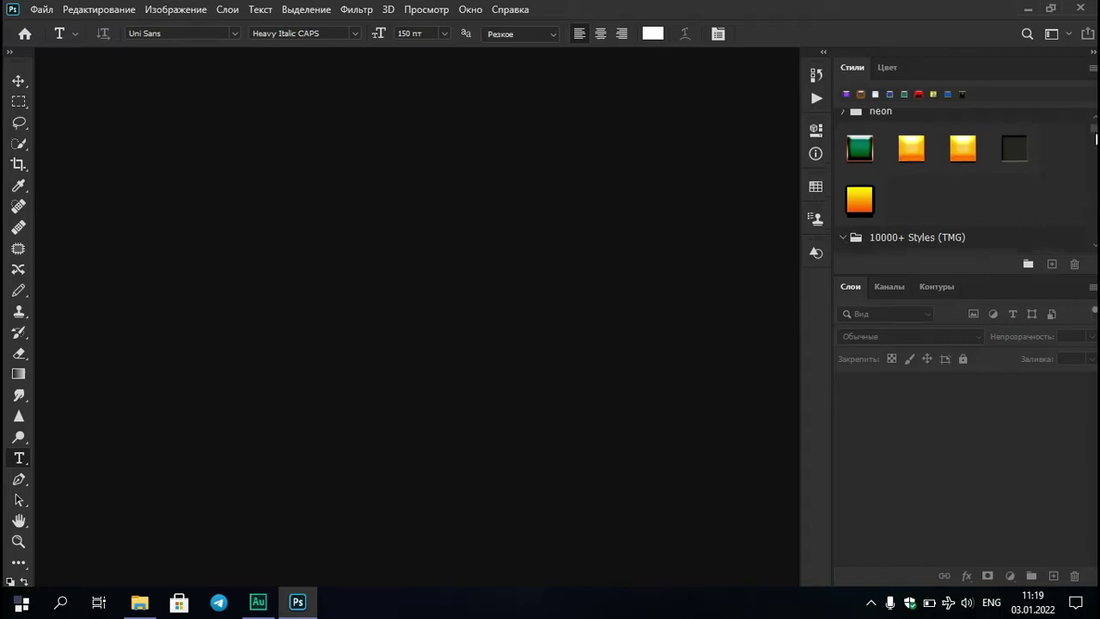
scroll(953, 180, down, 3)
scroll(954, 180, down, 3)
scroll(953, 181, down, 3)
scroll(953, 180, down, 3)
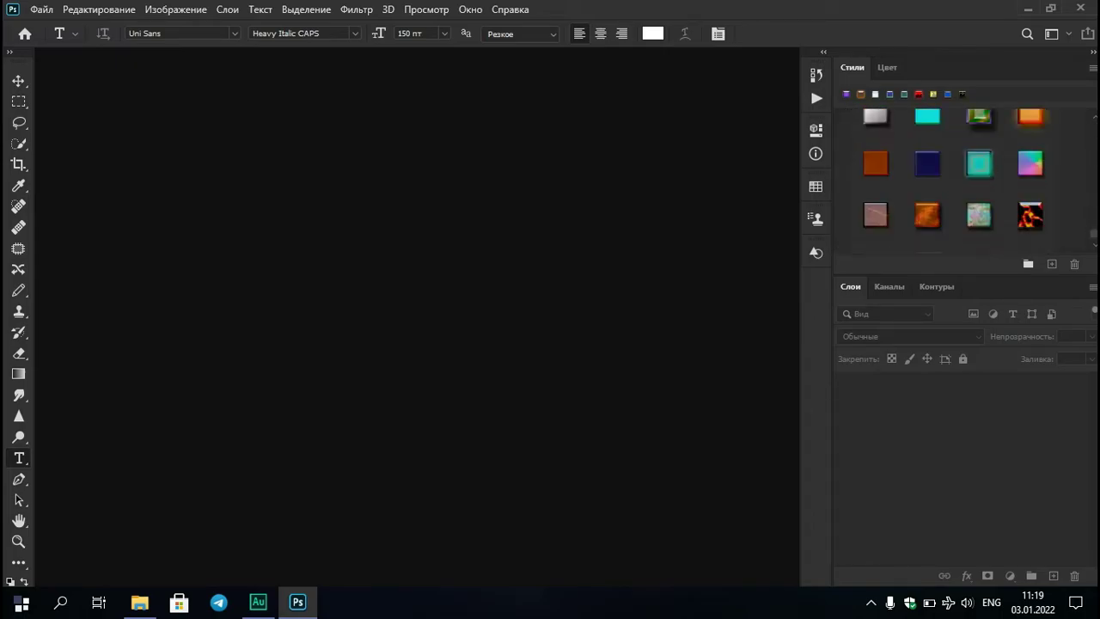
scroll(953, 181, down, 3)
scroll(954, 181, up, 5)
scroll(954, 180, up, 5)
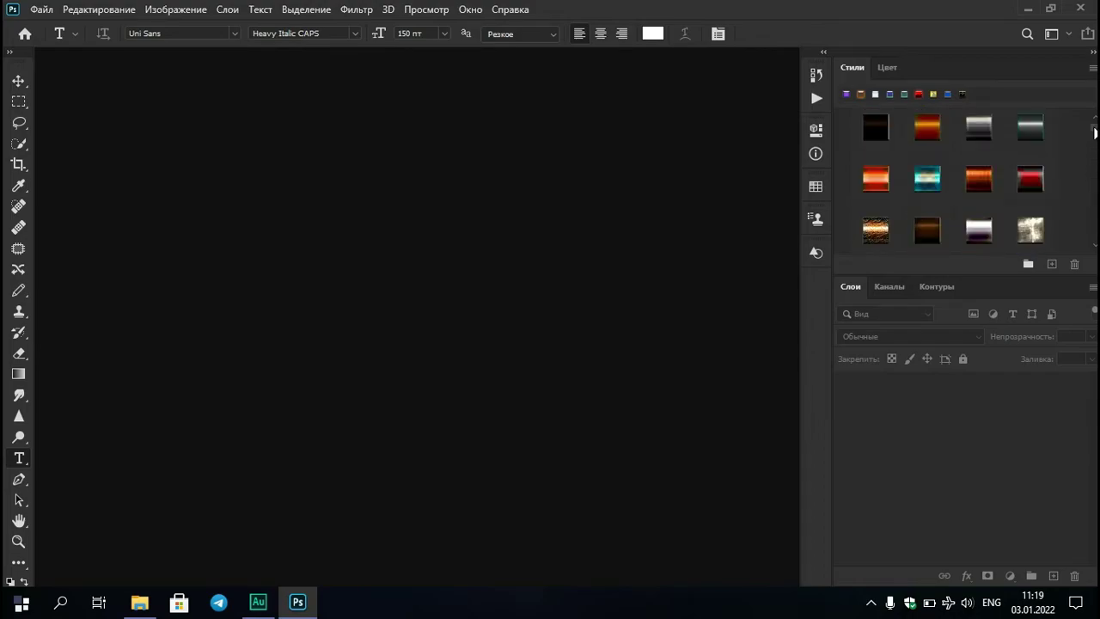
scroll(954, 180, up, 5)
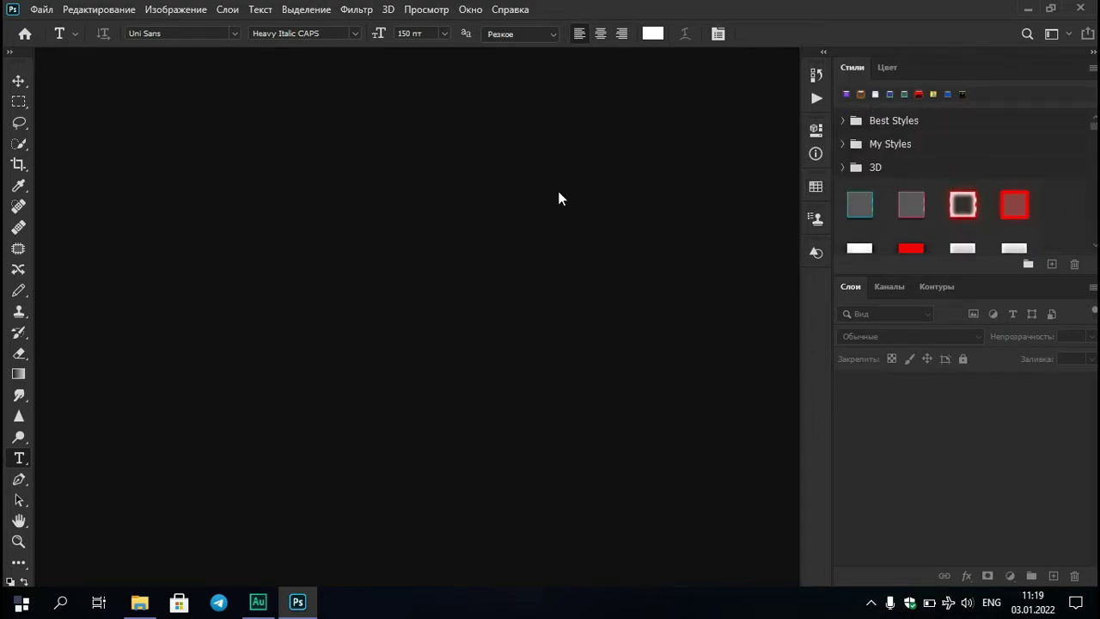
Browse the 1192 Custom Shapes and 10000+ Photoshop Shapes sets, then close the Shapes panel
click(471, 9)
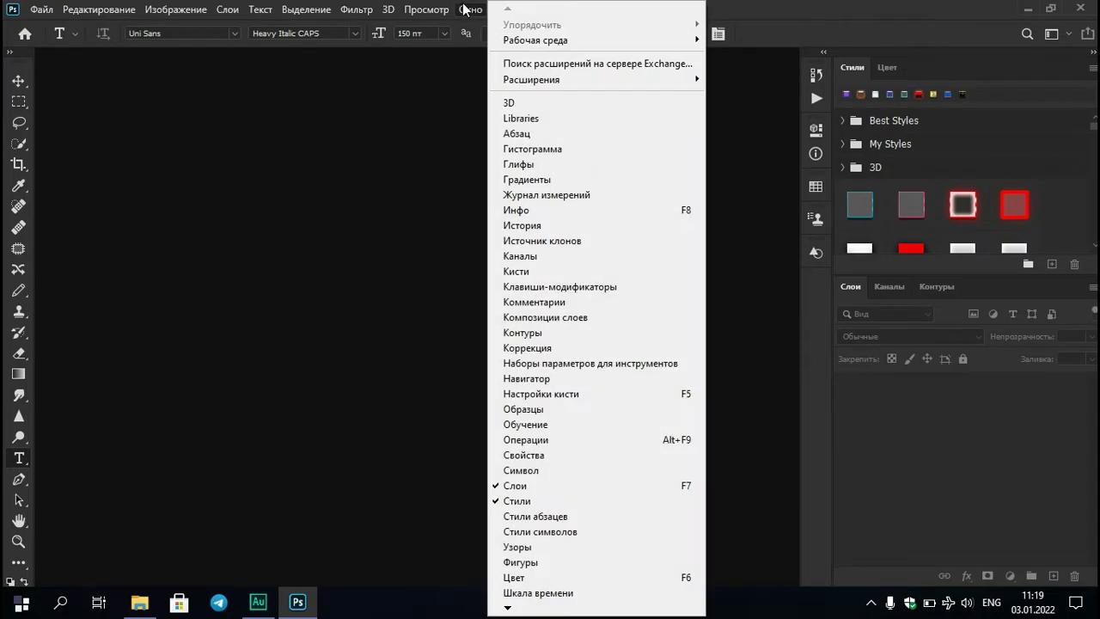
click(521, 563)
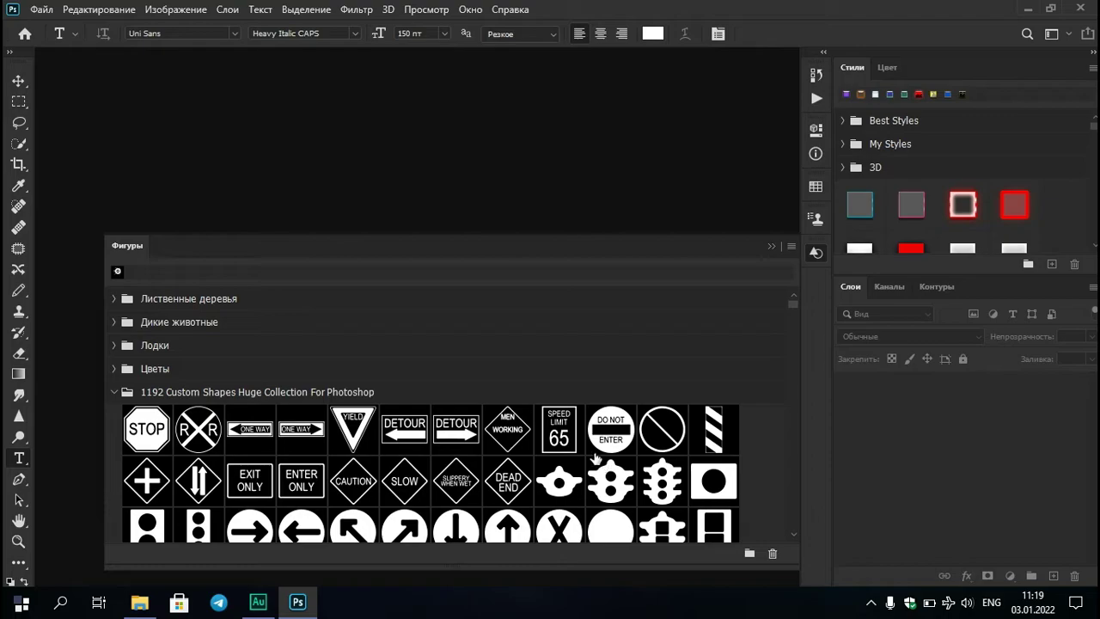
click(113, 392)
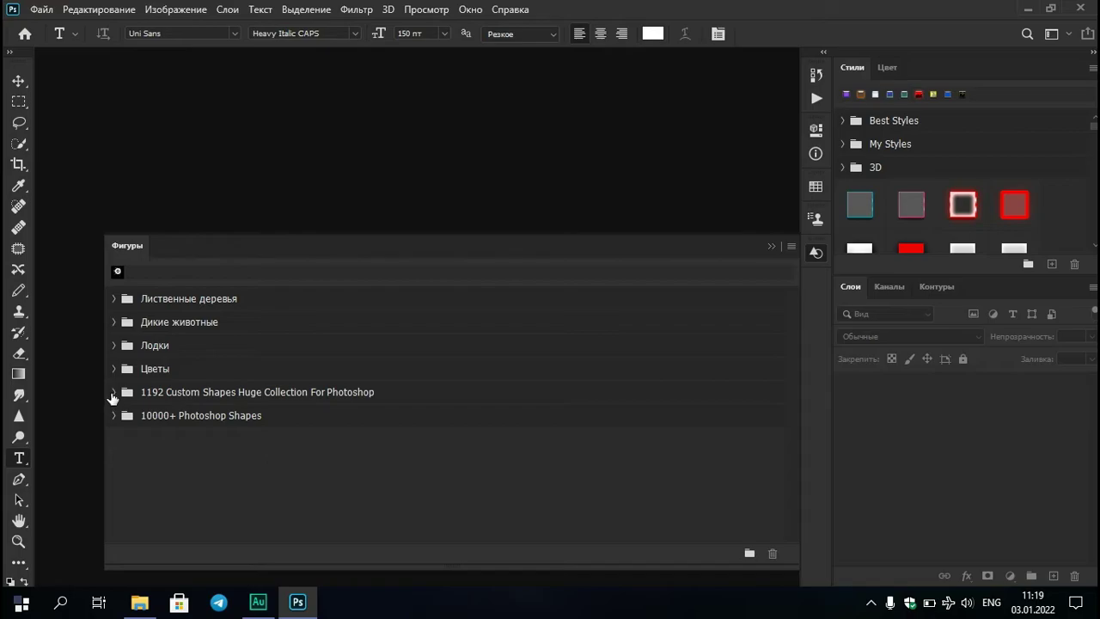
click(114, 416)
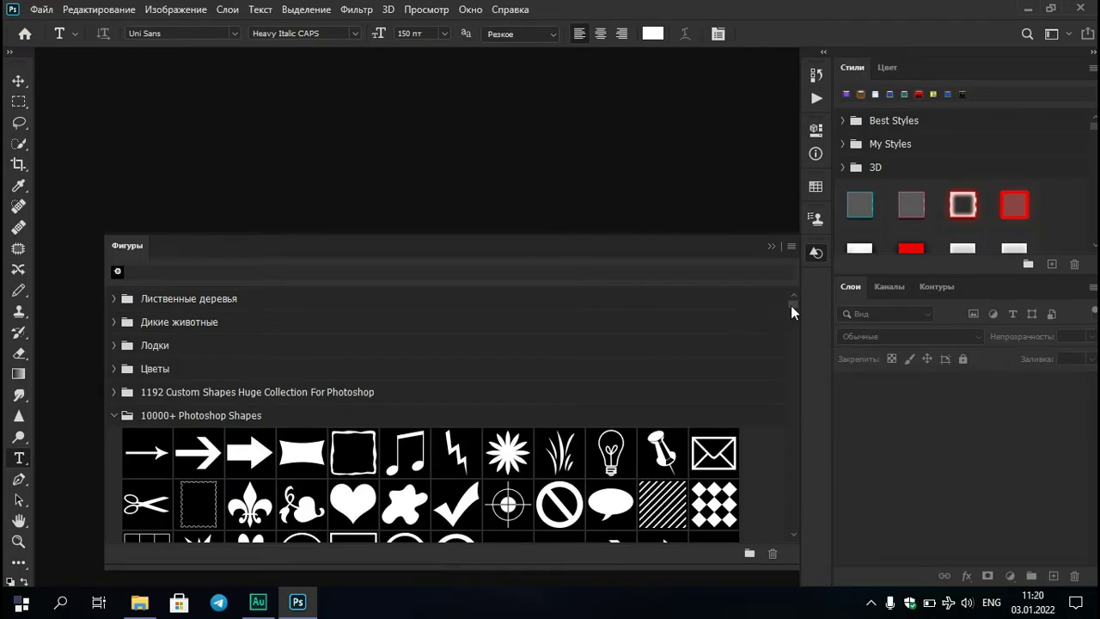
drag(792, 306, 804, 497)
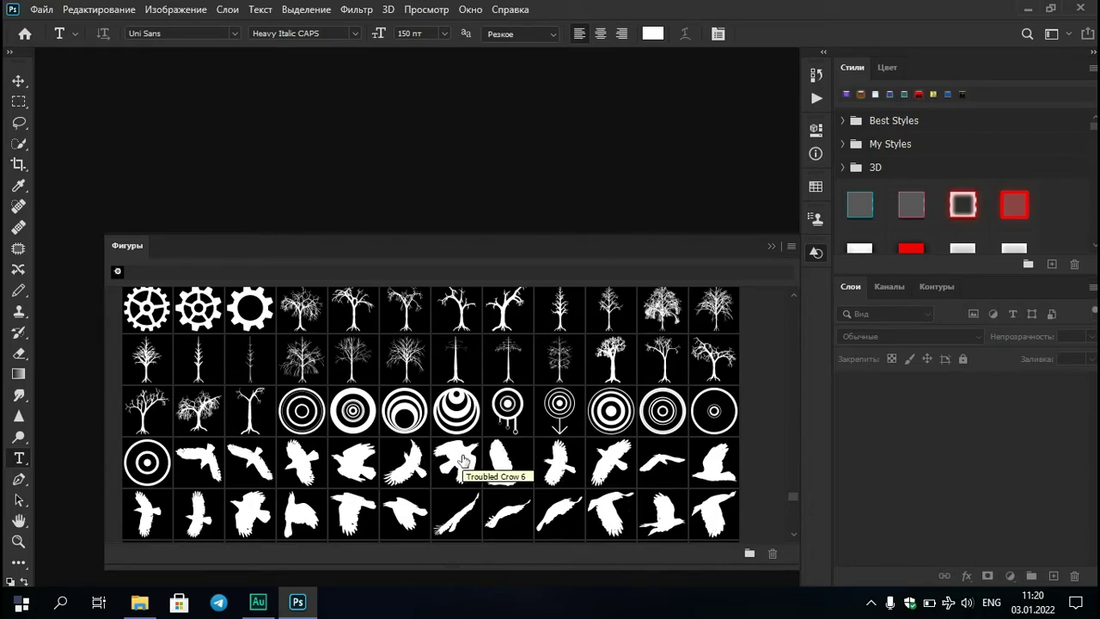
click(773, 250)
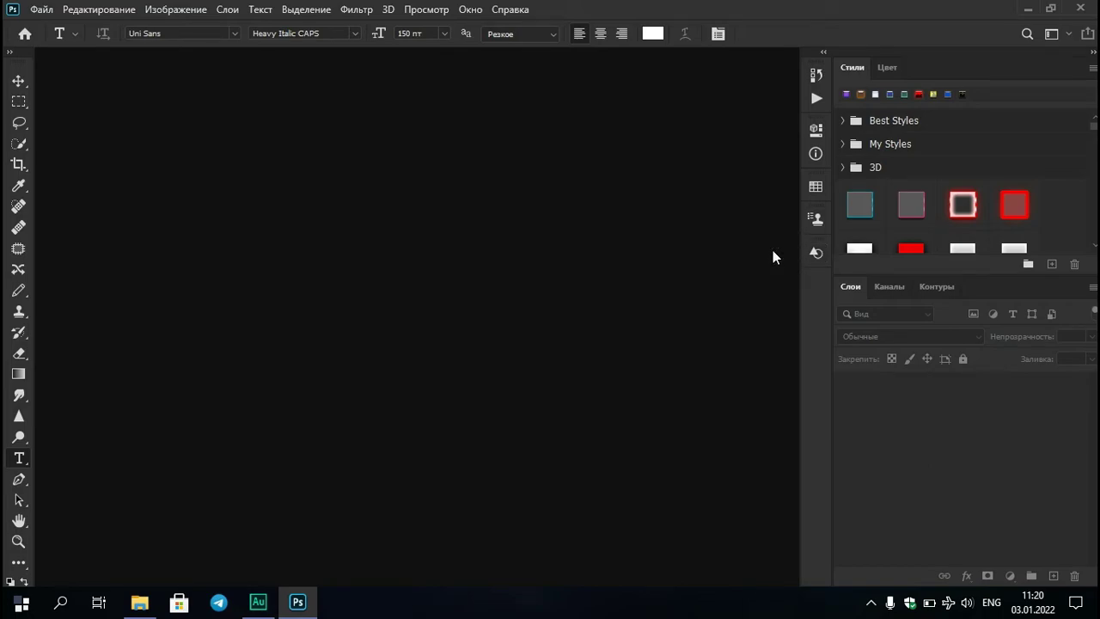
Create a new document from the FullHD 1920×1080 preset via Файл > Создать
click(41, 10)
click(62, 29)
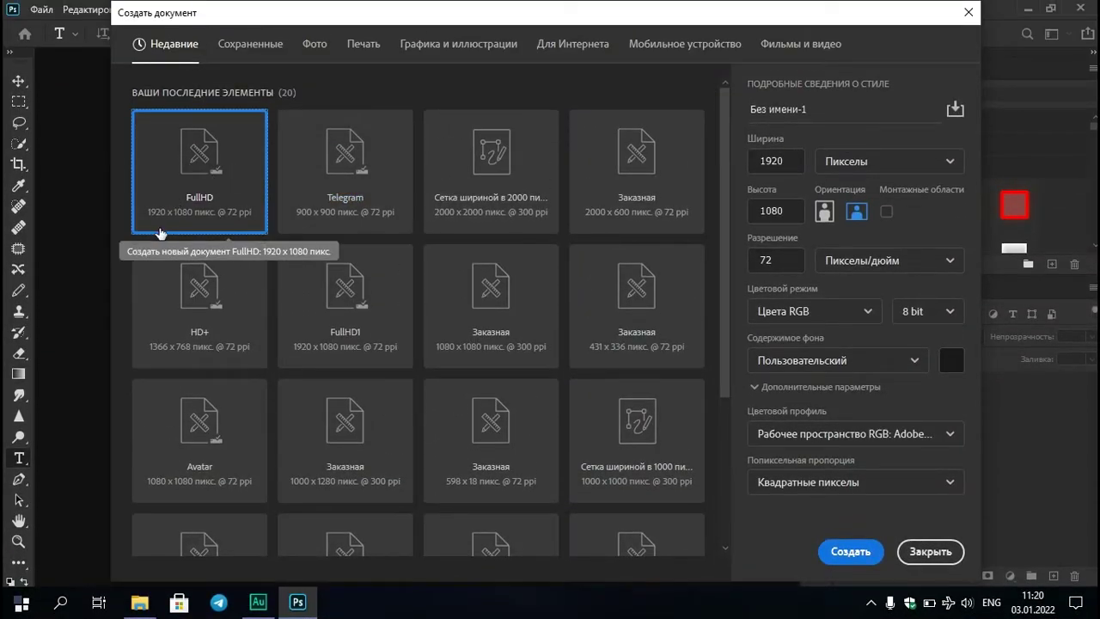
click(849, 557)
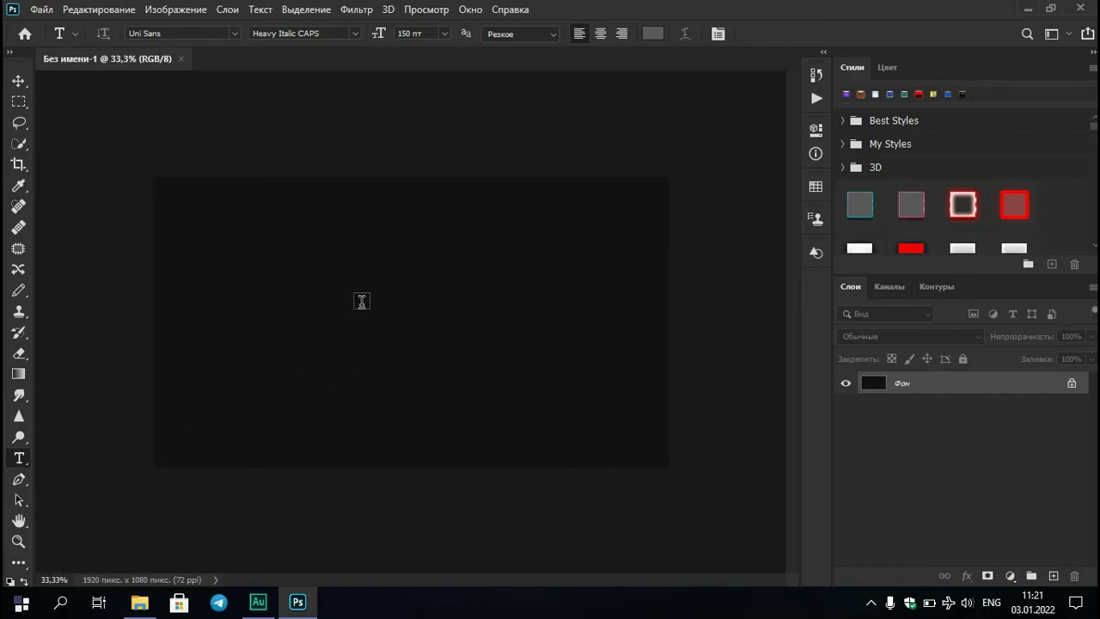
Type and commit KHONOFFICIAL near the canvas centre in Uni Sans Heavy Italic
click(362, 302)
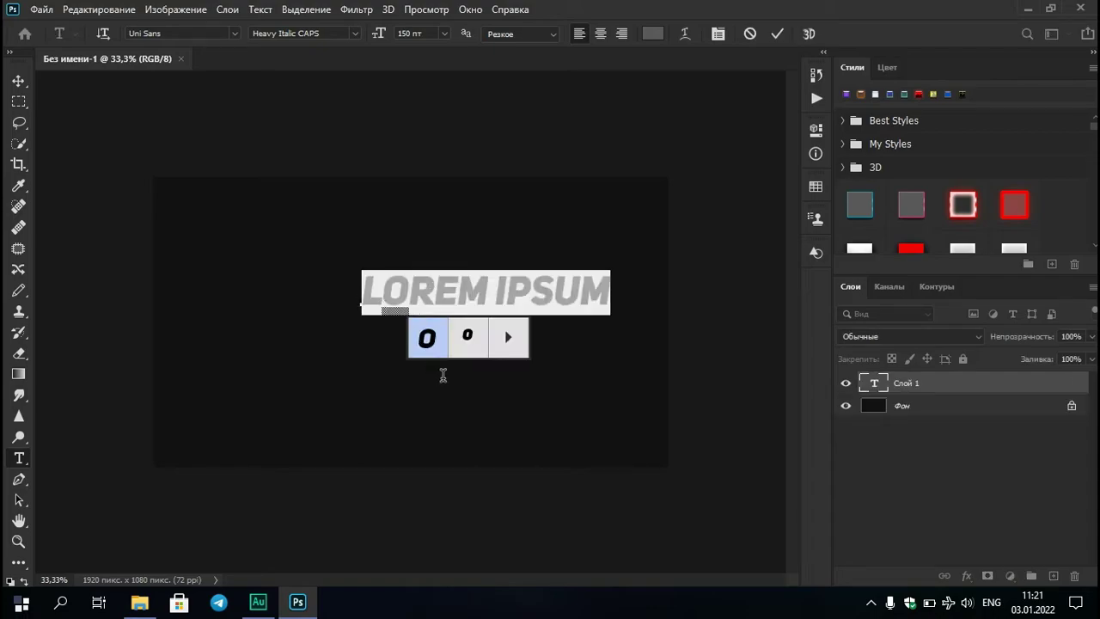
text(KHONOFFICIAL)
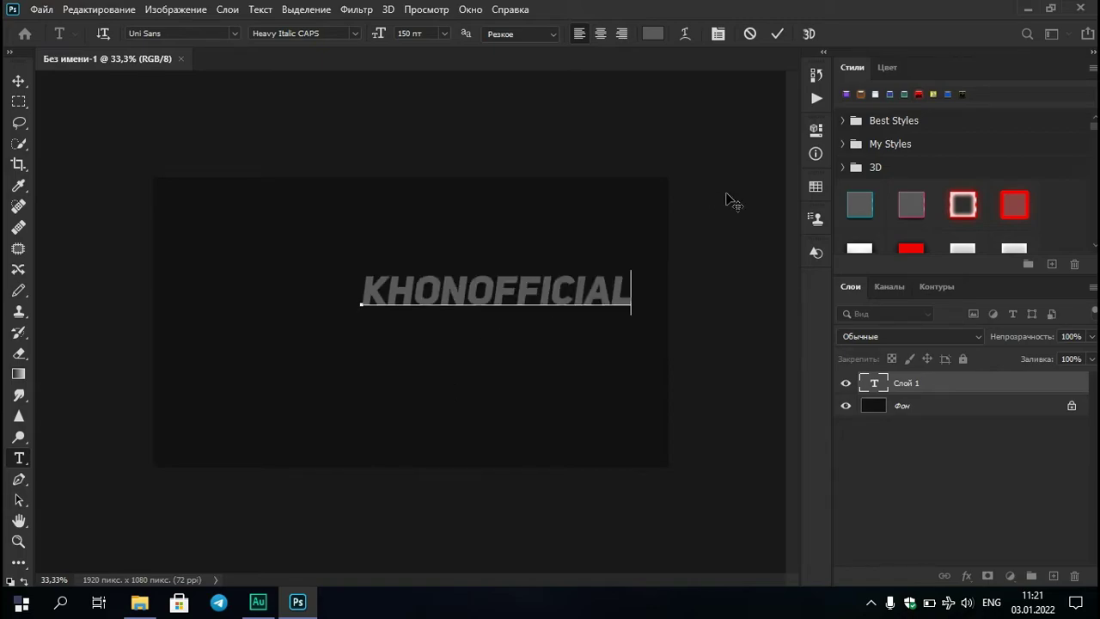
click(776, 35)
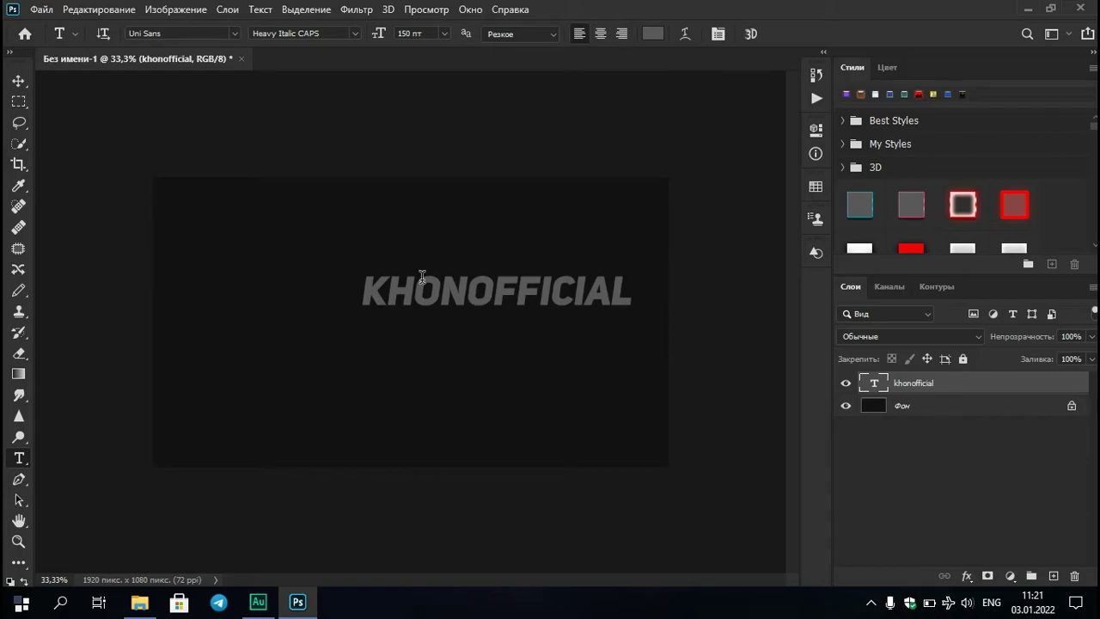
key(v)
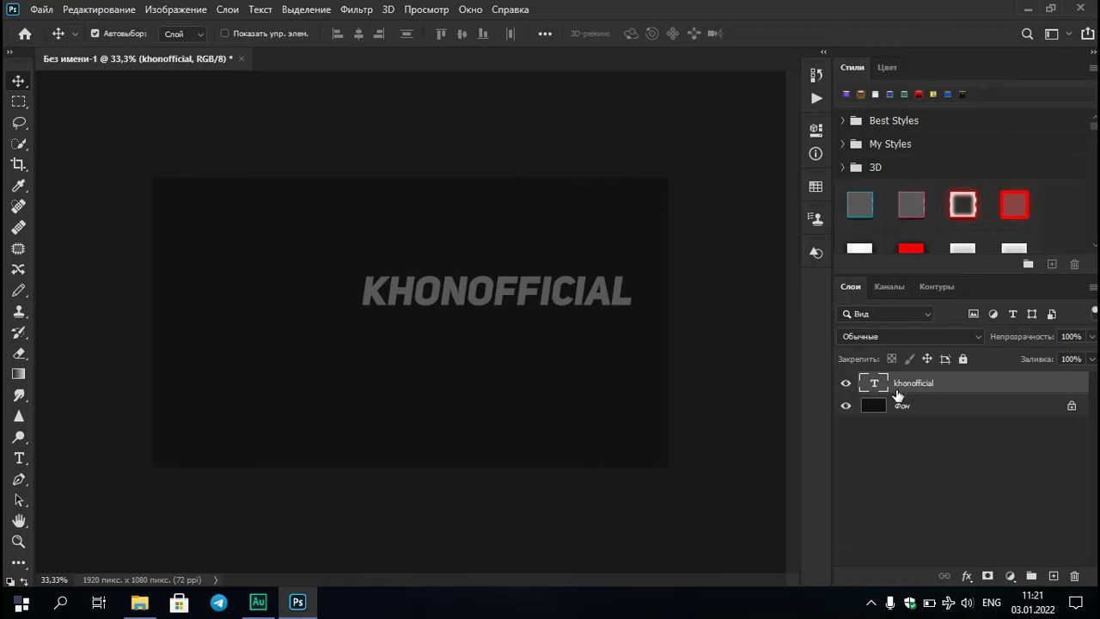
Try orange, green, blue, silver and rainbow styles on the text, then apply the gold style
click(847, 385)
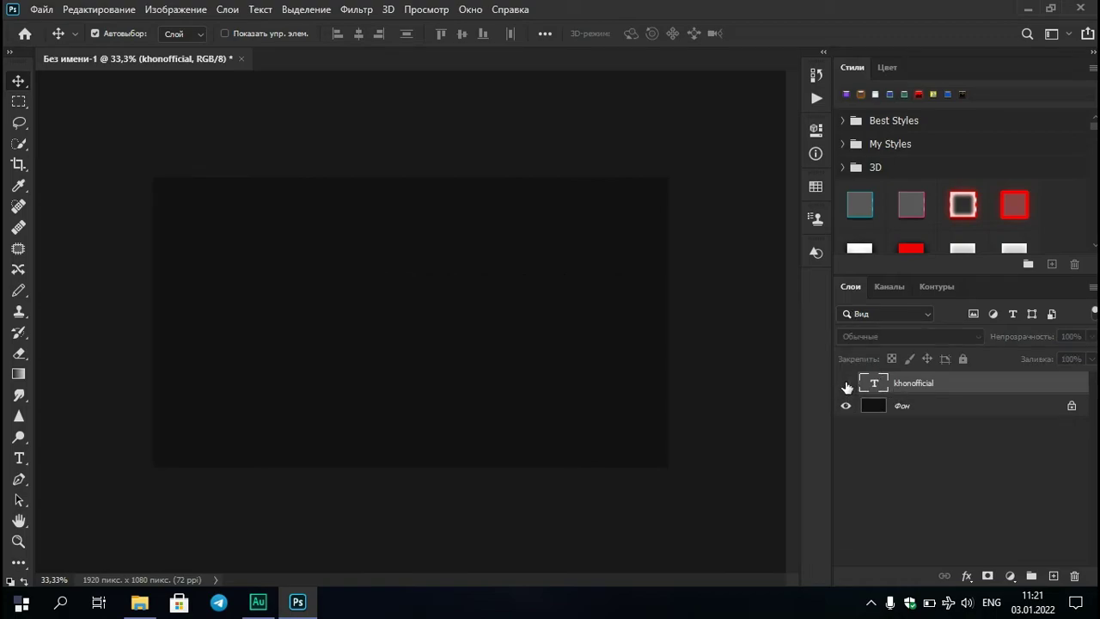
click(846, 384)
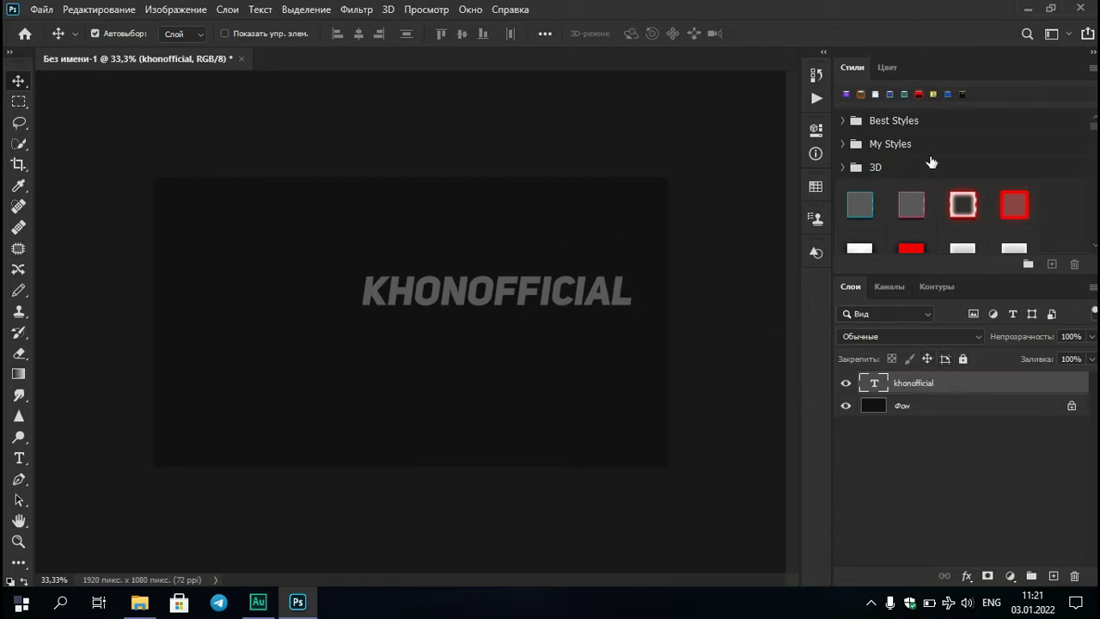
scroll(946, 180, down, 5)
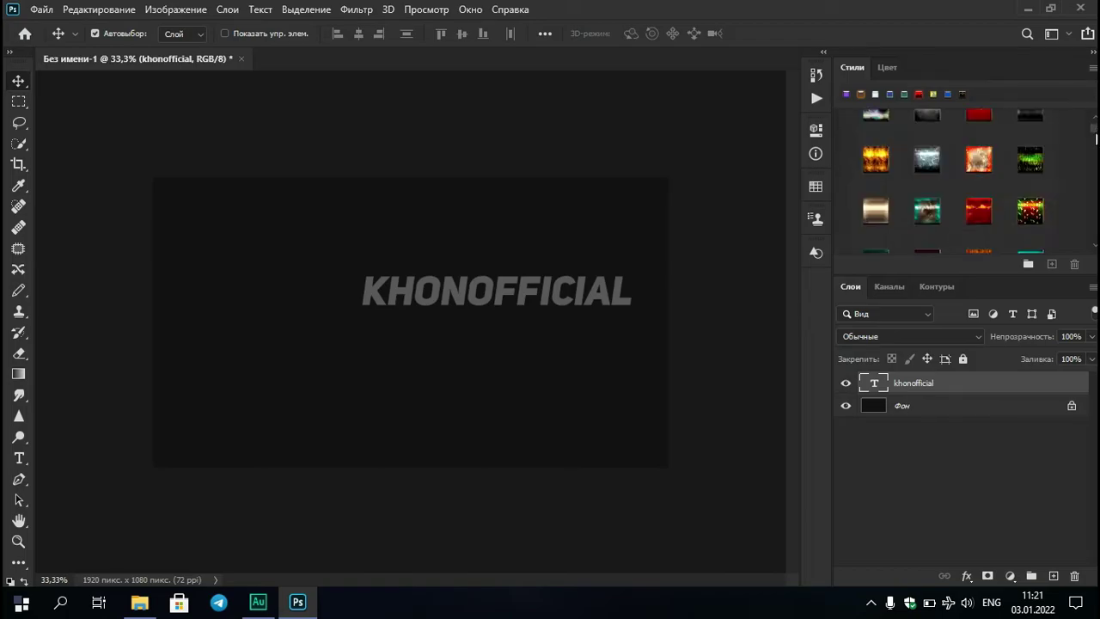
click(980, 177)
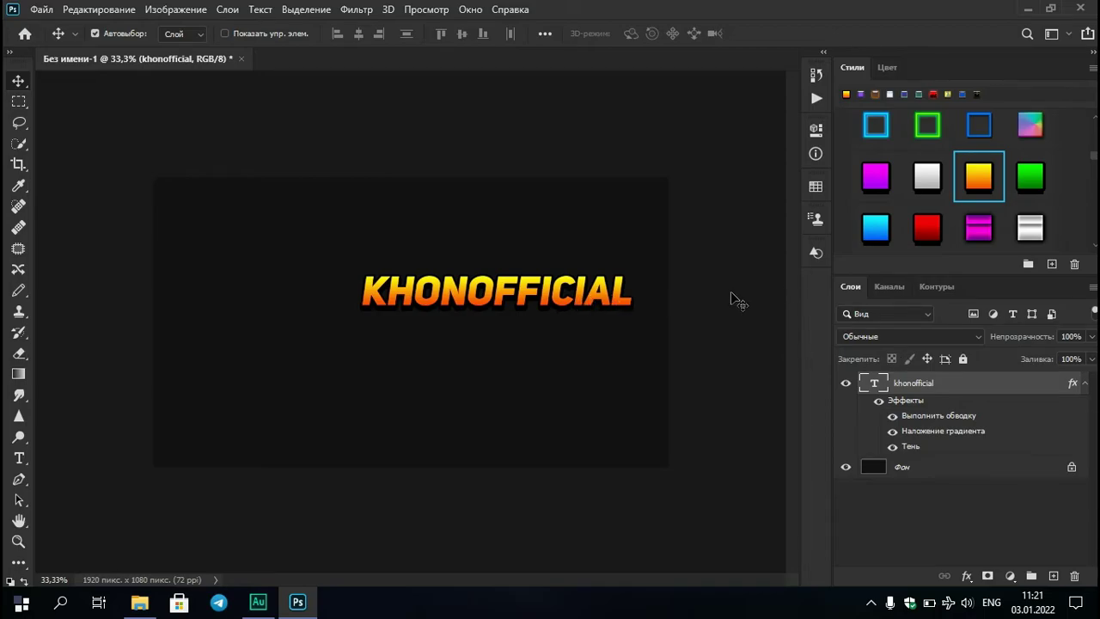
click(930, 131)
click(876, 127)
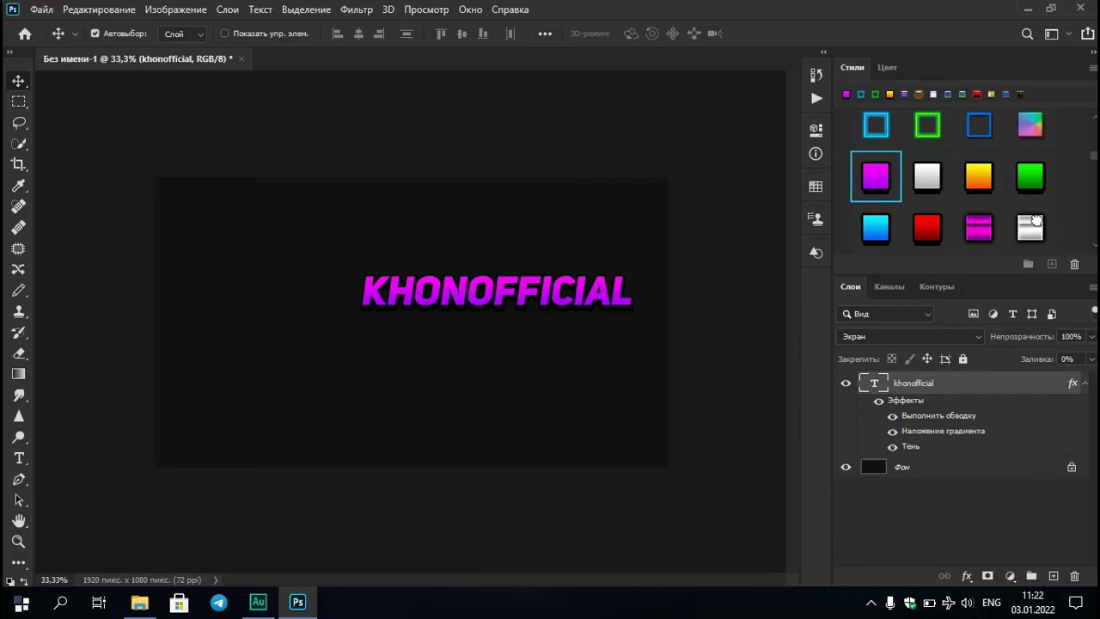
click(1039, 222)
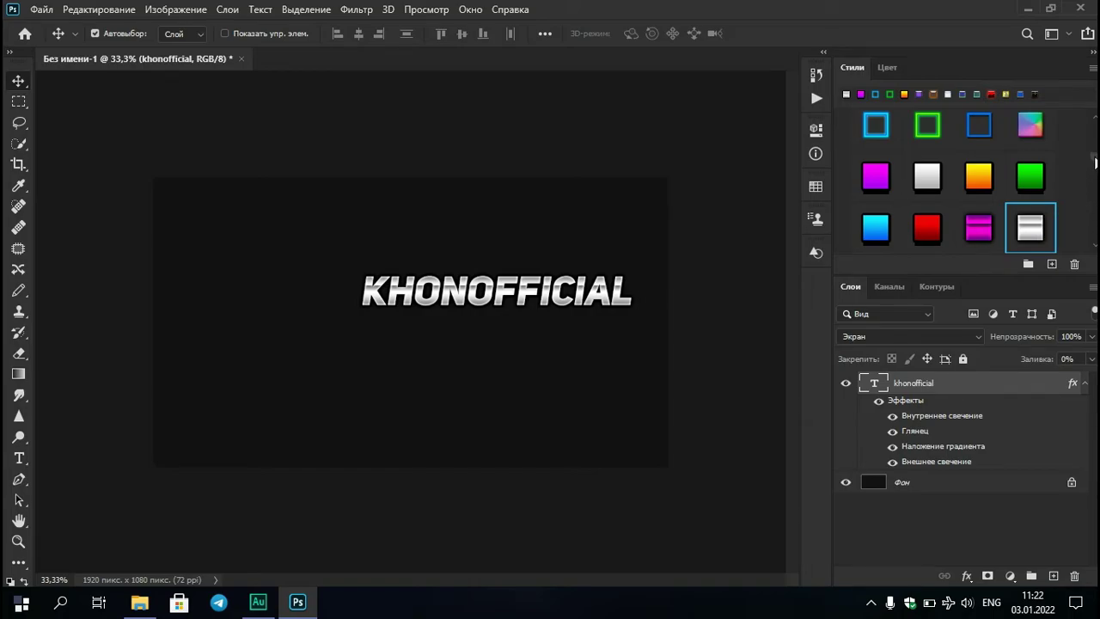
drag(1096, 163, 1096, 172)
click(1036, 165)
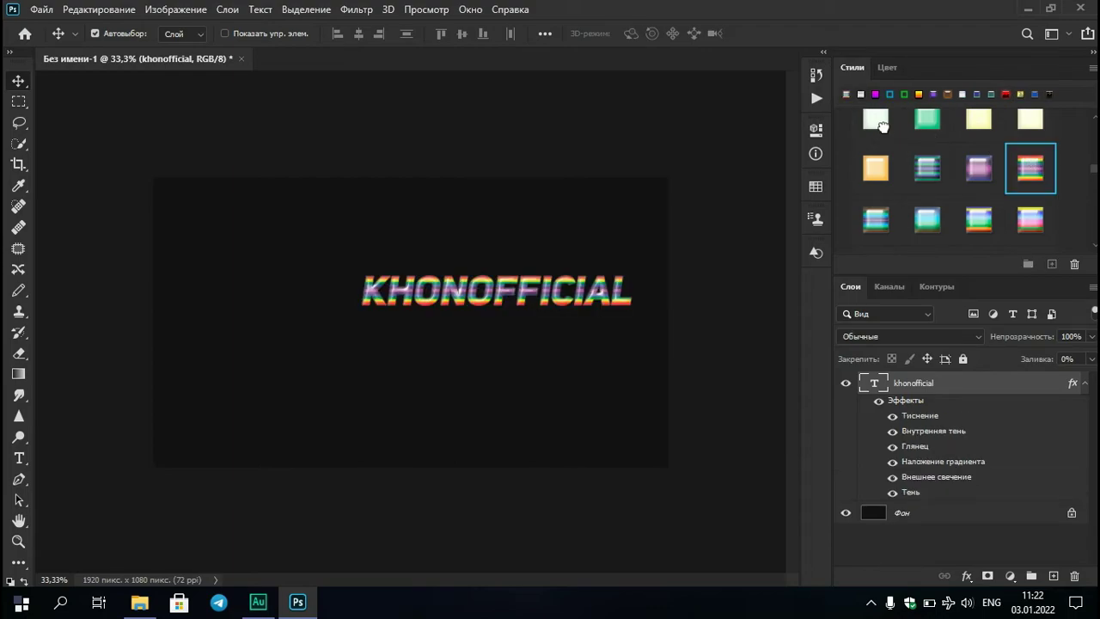
click(877, 169)
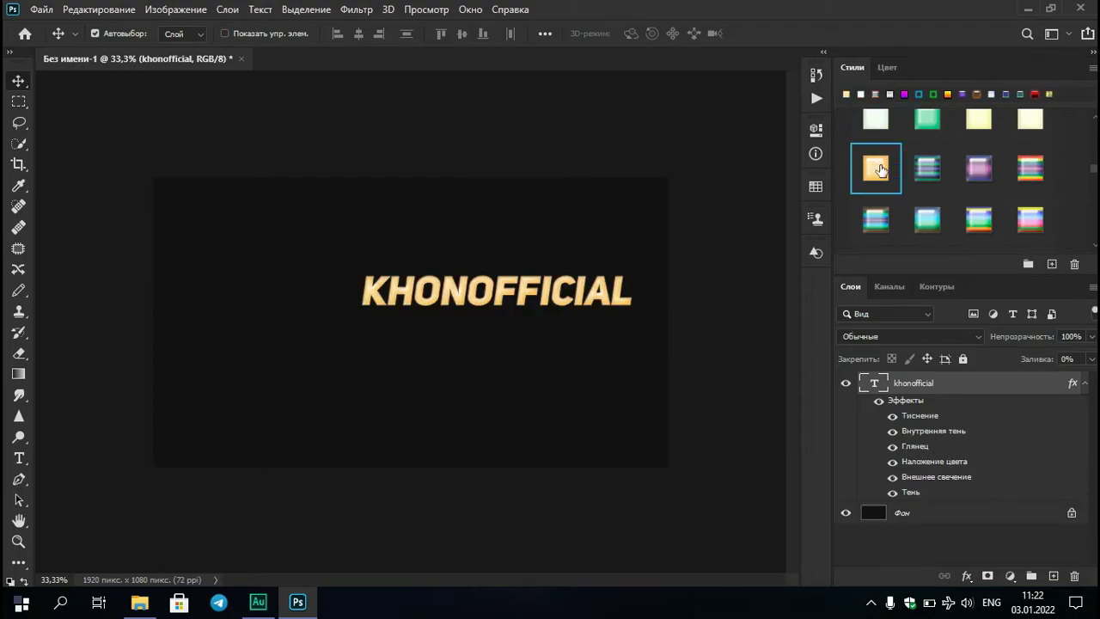
Collapse the text's effects and unlock the Фон background into Слой 0
click(1084, 383)
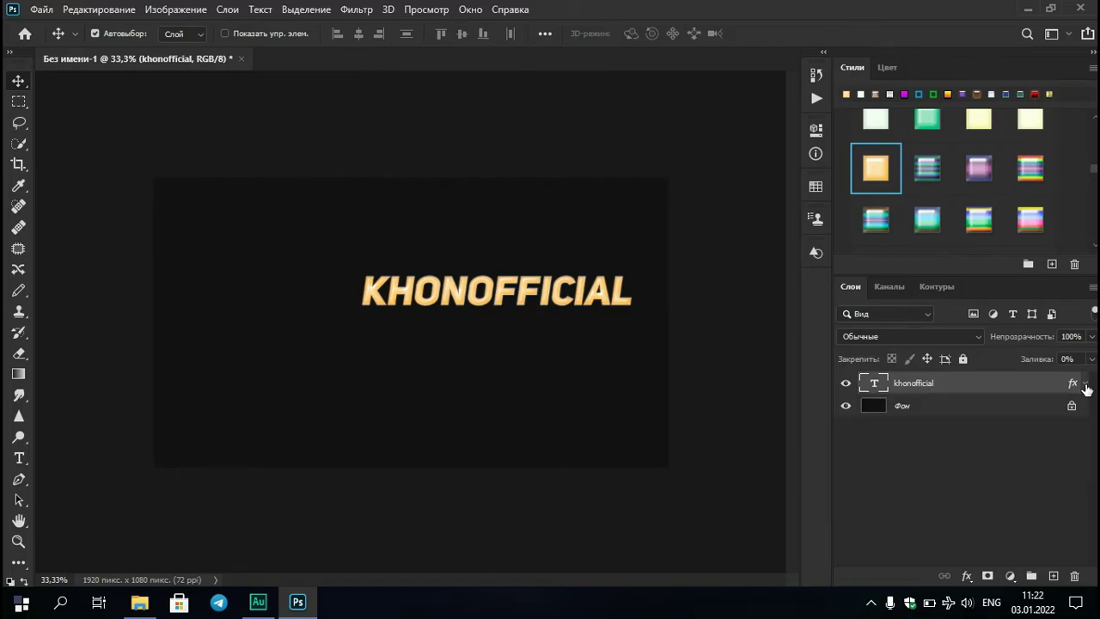
click(1009, 409)
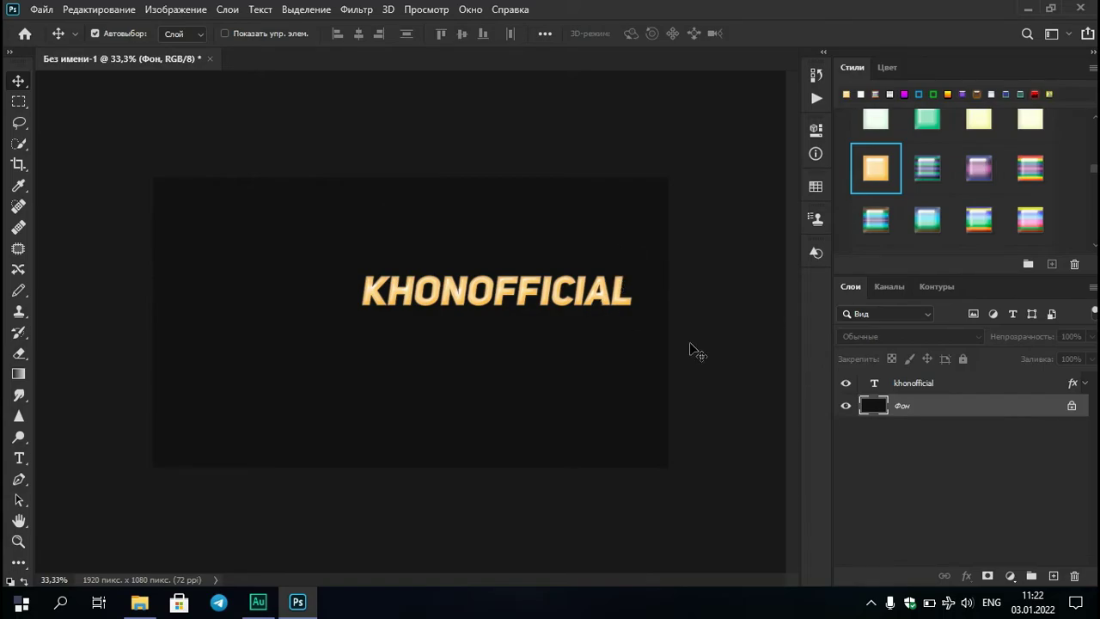
click(1072, 405)
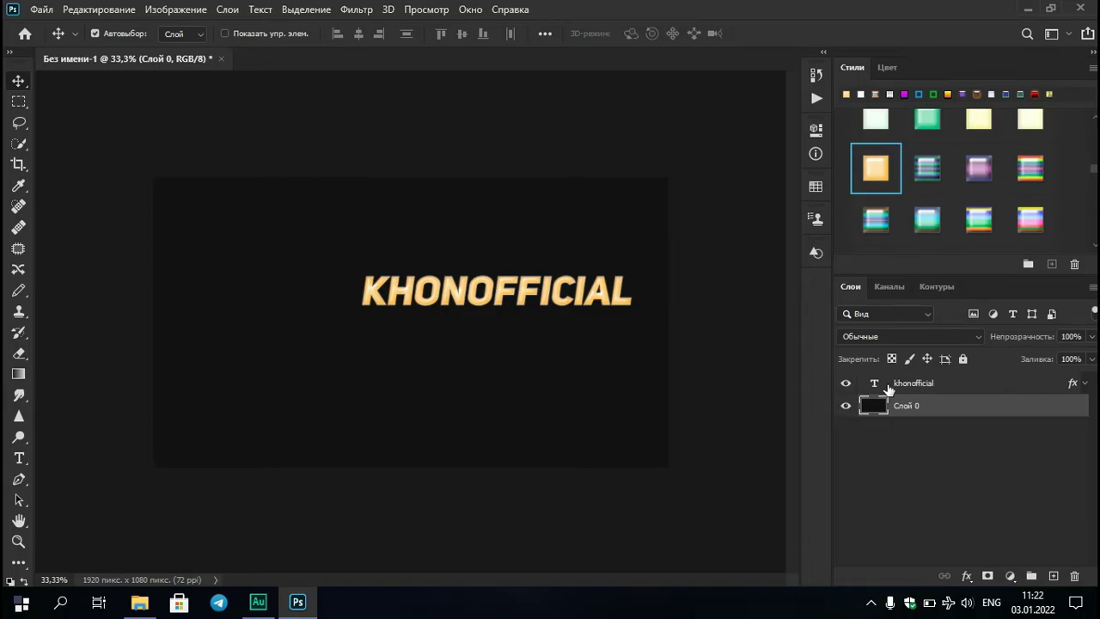
click(927, 384)
click(898, 414)
Give Слой 0 a second linear gradient overlay at 31°, disabling the first, turning the canvas red
double_click(1037, 410)
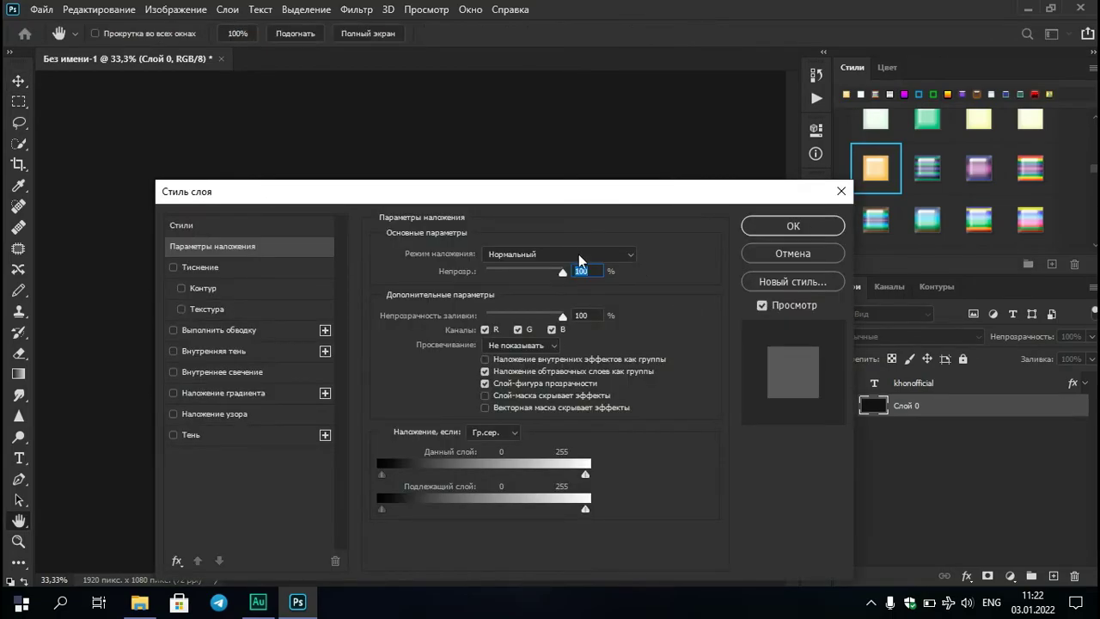
drag(273, 200, 497, 86)
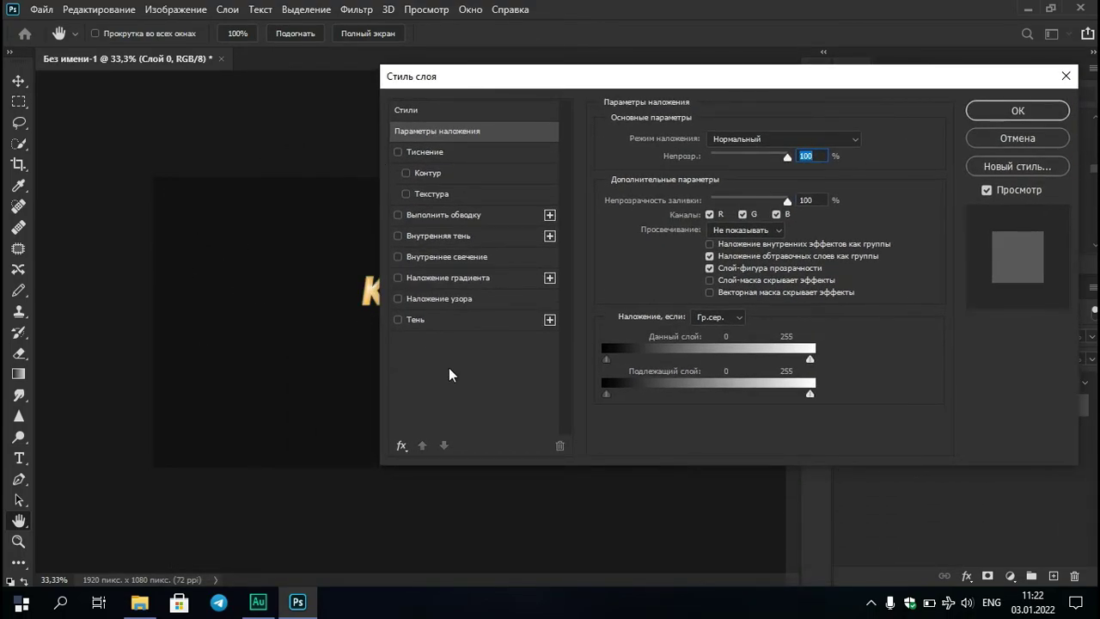
click(422, 278)
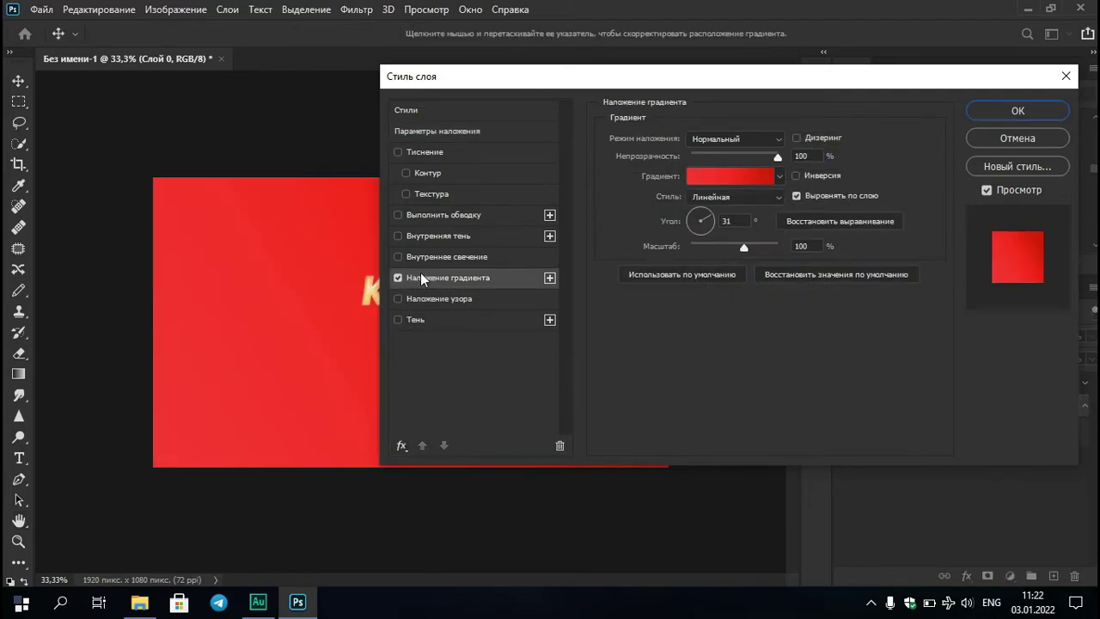
click(402, 447)
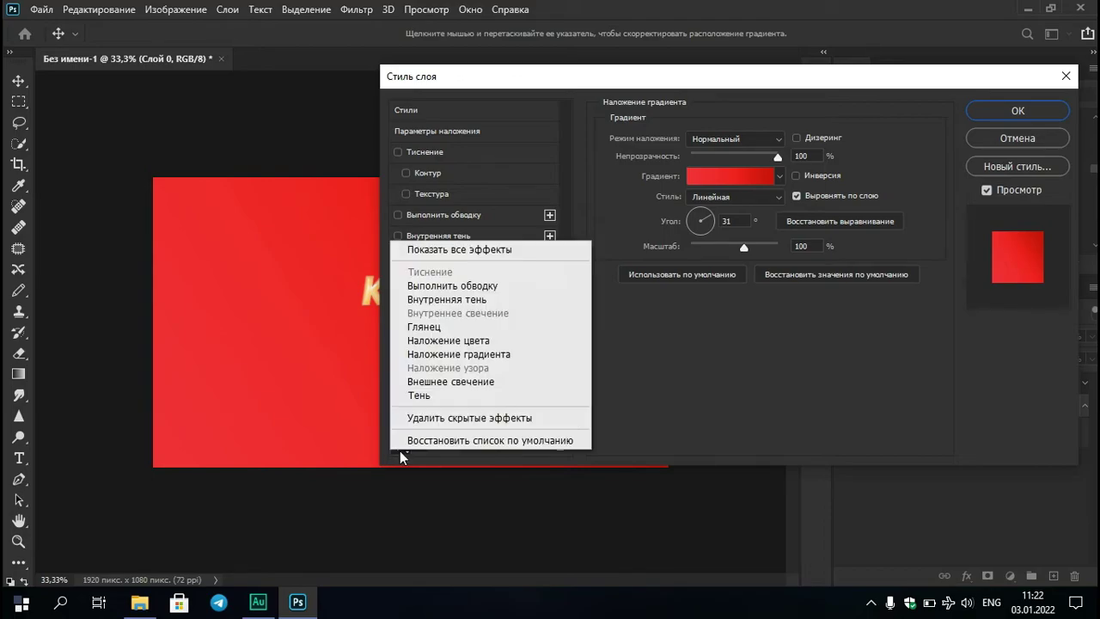
click(430, 360)
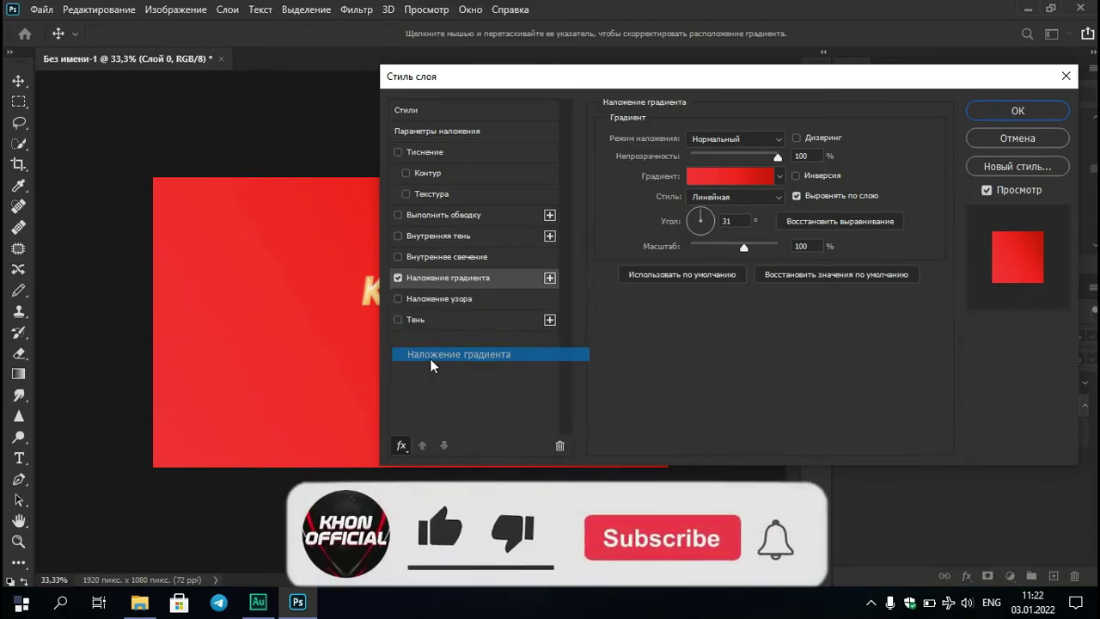
click(398, 278)
click(439, 300)
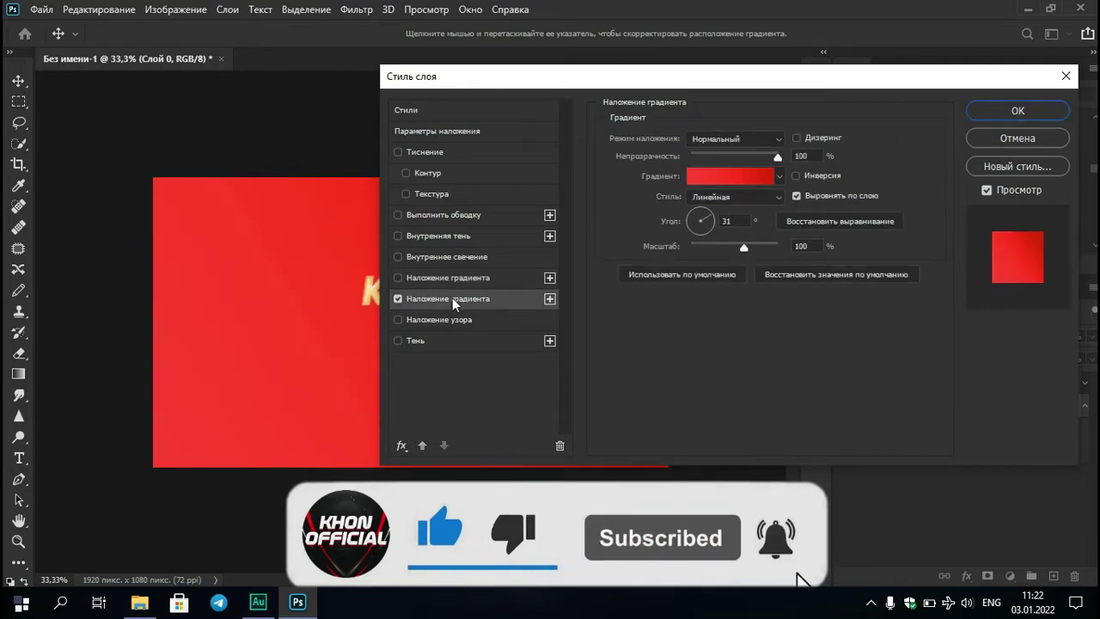
click(778, 179)
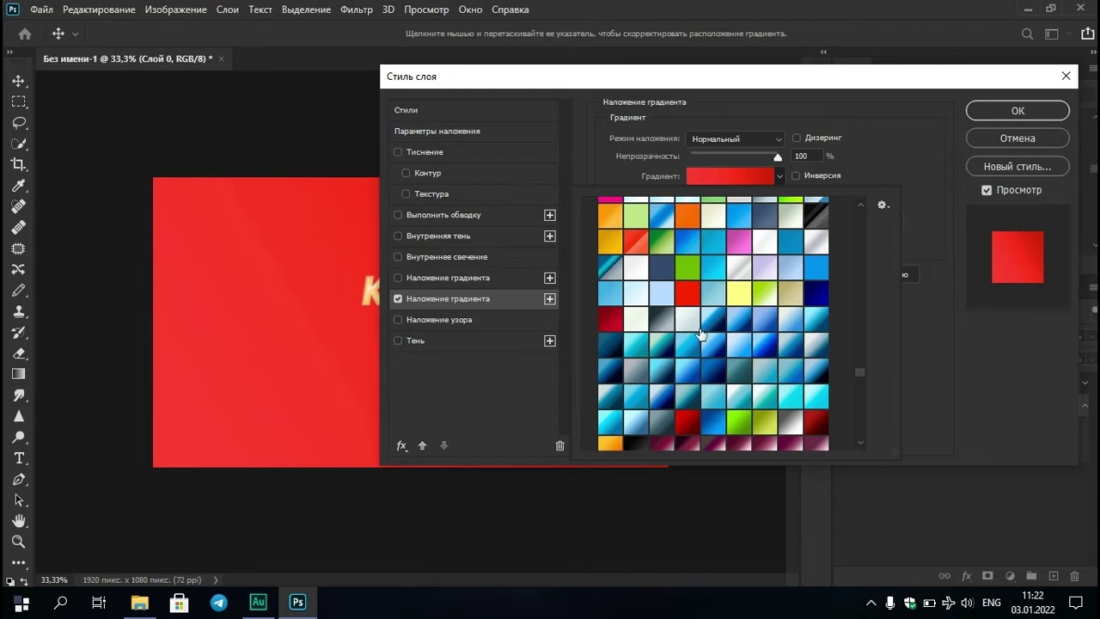
Choose a blue gradient preset for the Слой 0 overlay
click(715, 367)
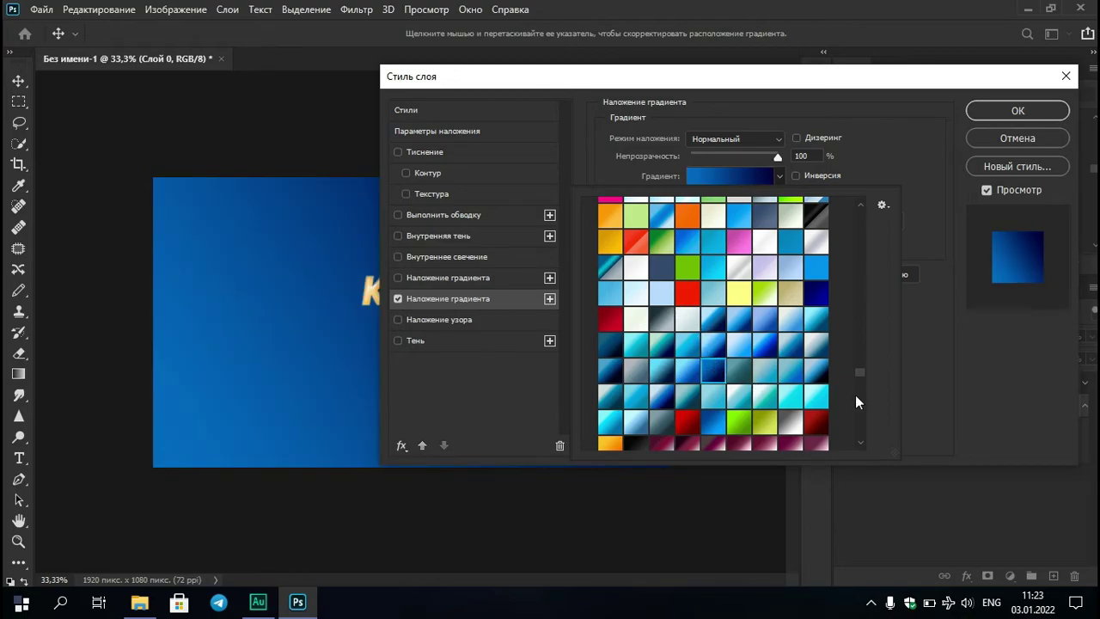
click(905, 340)
mouse_move(791, 76)
mouse_down()
mouse_move(807, 556)
mouse_move(769, 544)
mouse_move(754, 127)
mouse_up()
click(685, 225)
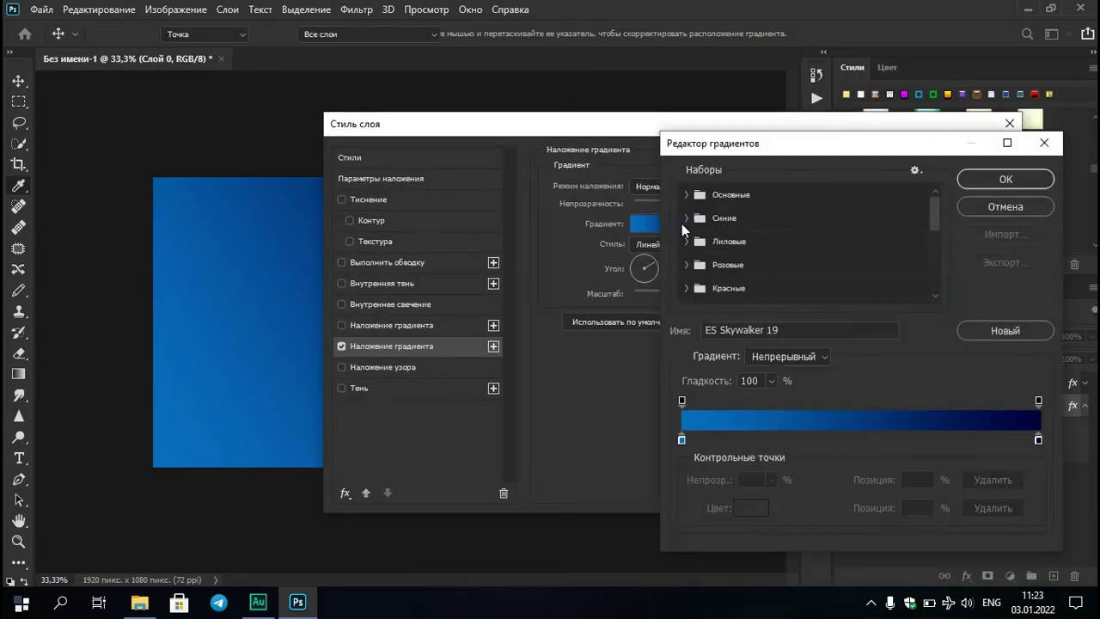
Recolour the gradient stops to bright green #12ff00 and #00ff60 and accept the gradient
click(682, 441)
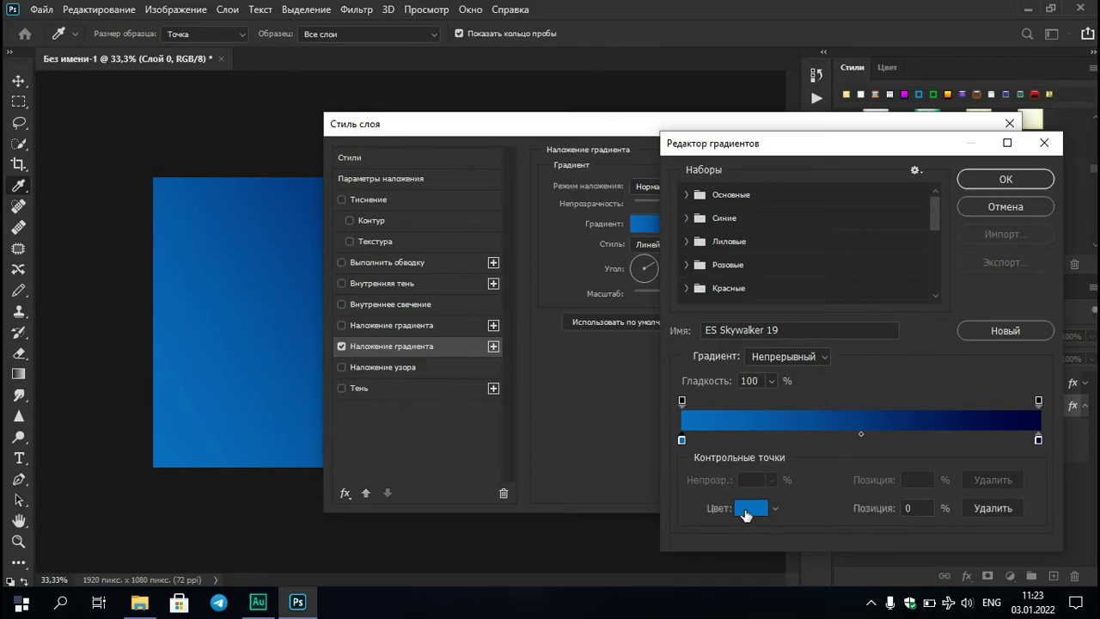
click(749, 509)
text(0071ff)
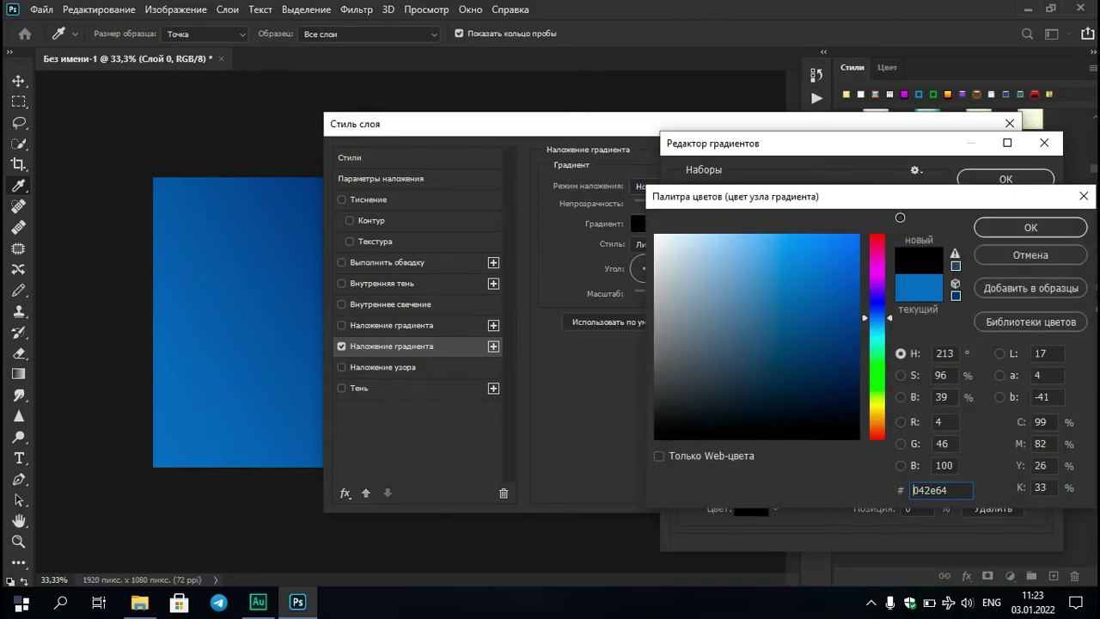
drag(872, 284, 877, 374)
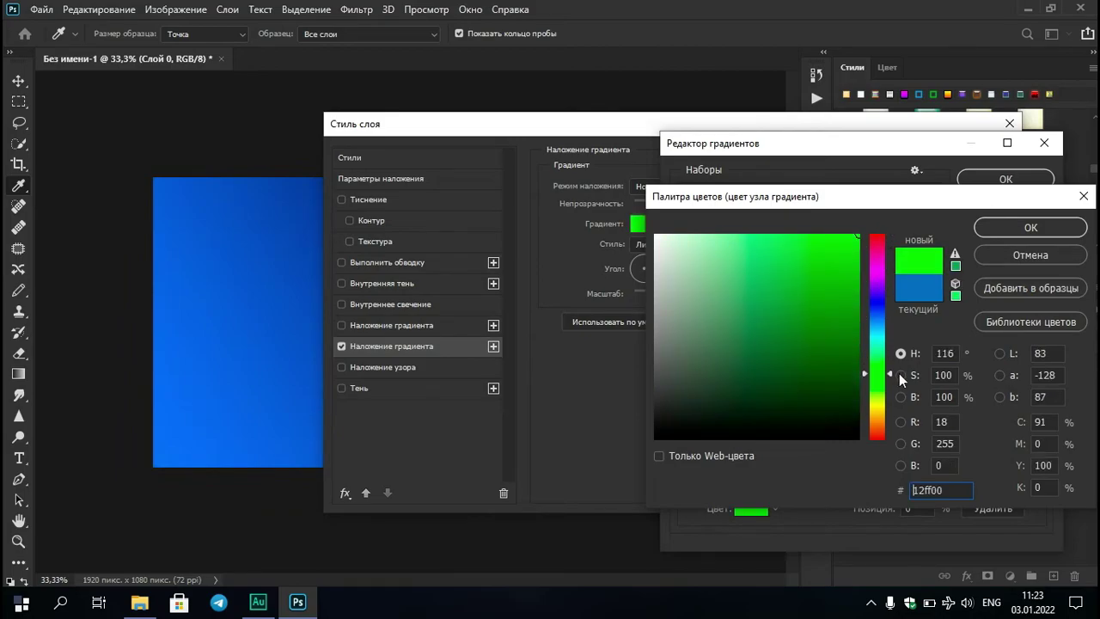
click(992, 225)
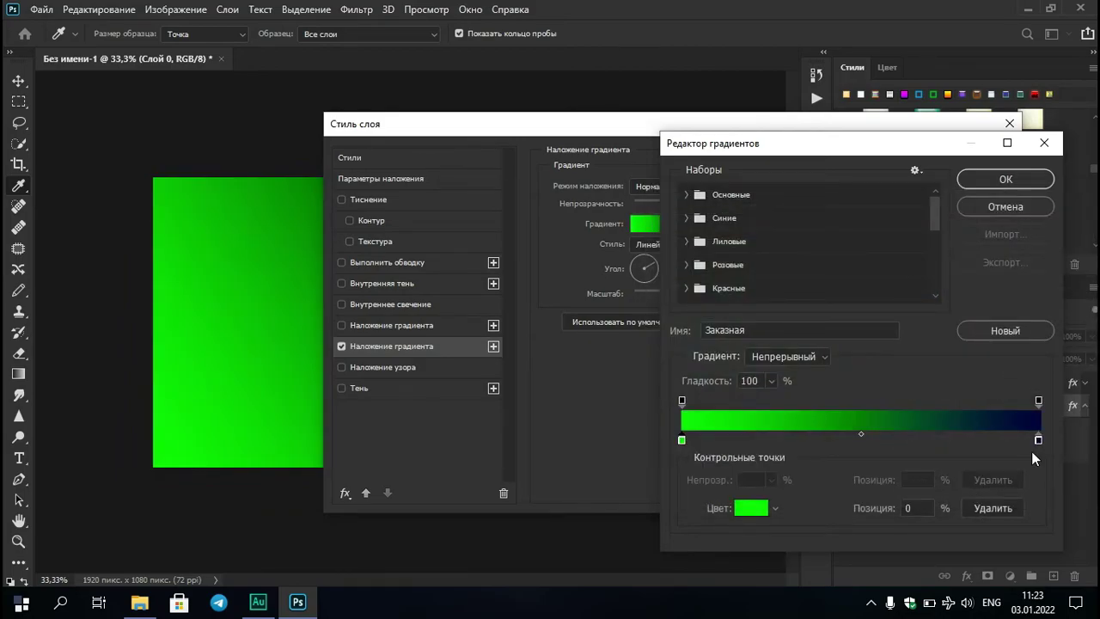
click(1039, 439)
click(747, 509)
mouse_move(877, 302)
mouse_down()
mouse_move(877, 358)
mouse_move(859, 234)
mouse_up()
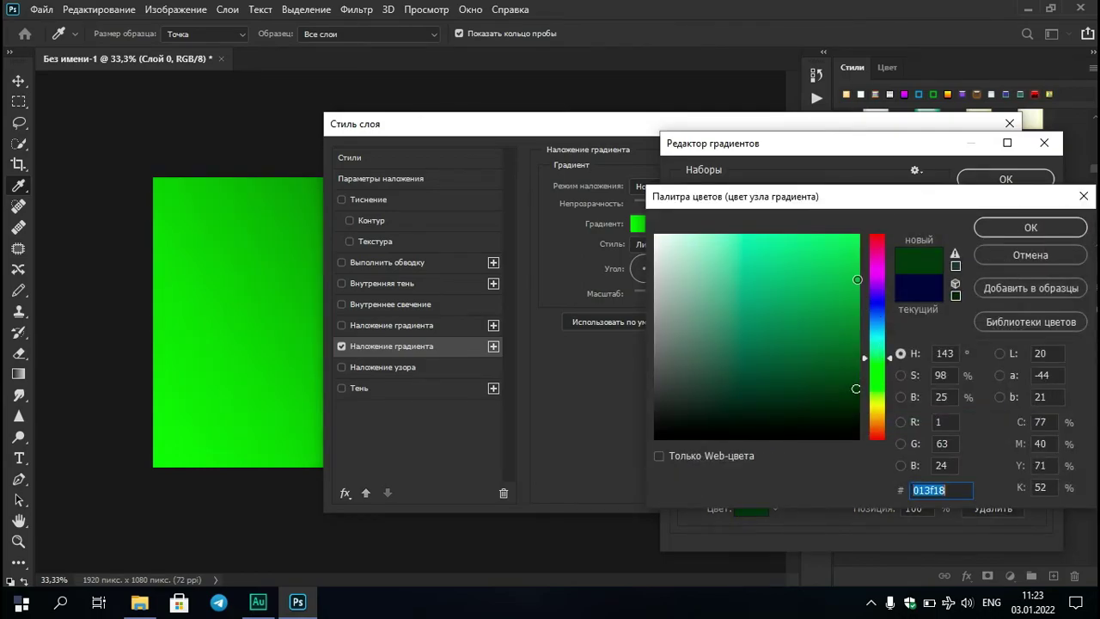
click(1014, 227)
click(998, 178)
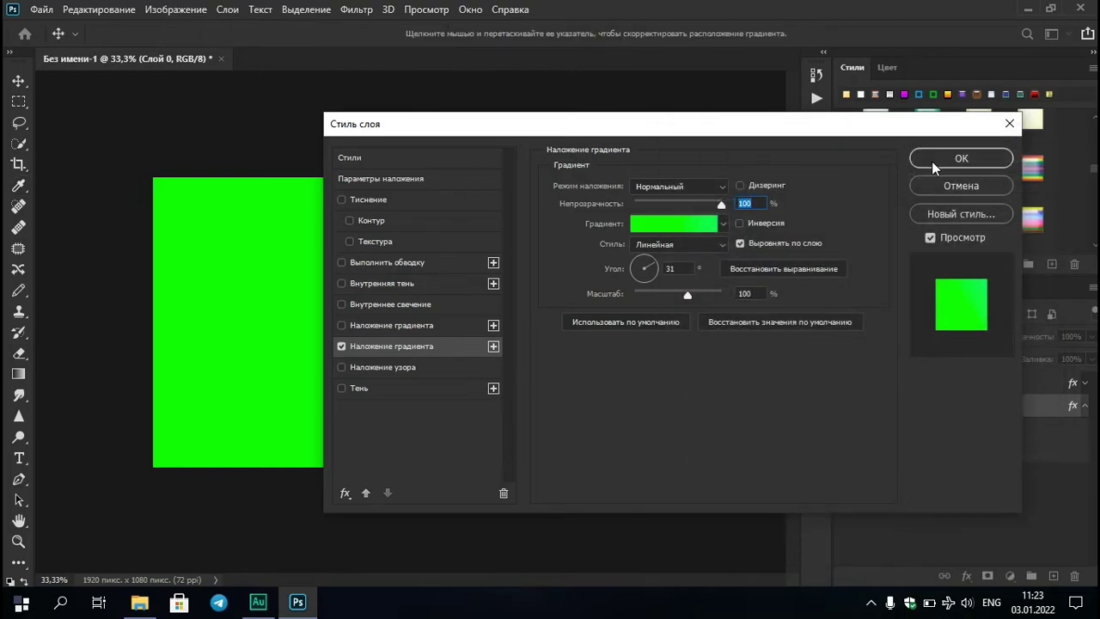
Confirm the green gradient overlay on Слой 0 and switch to the Sharpen tool
click(935, 163)
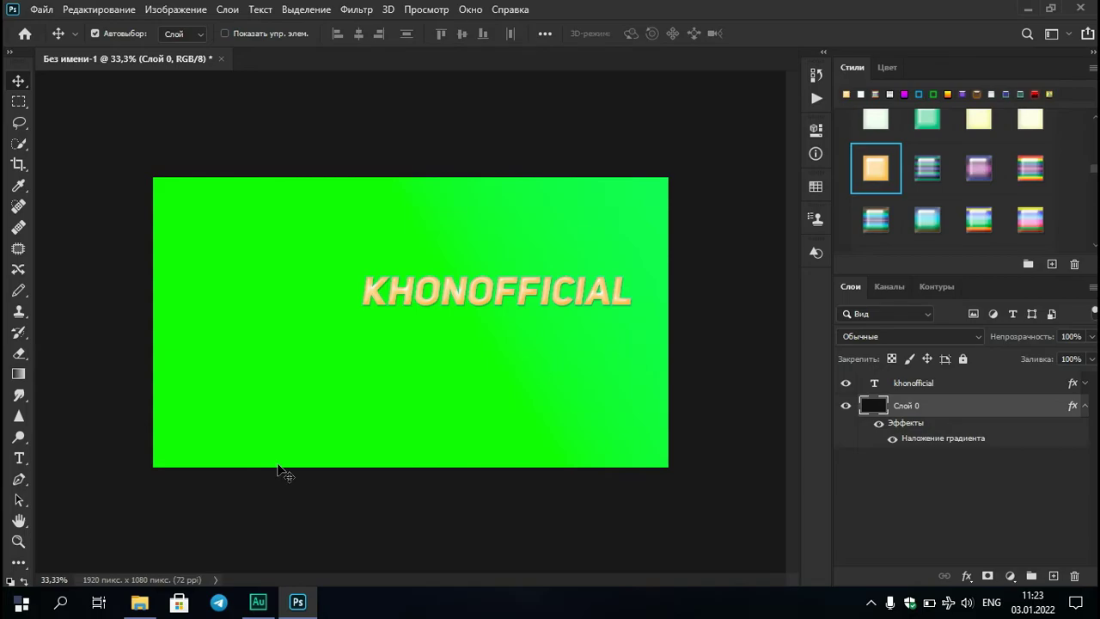
click(20, 417)
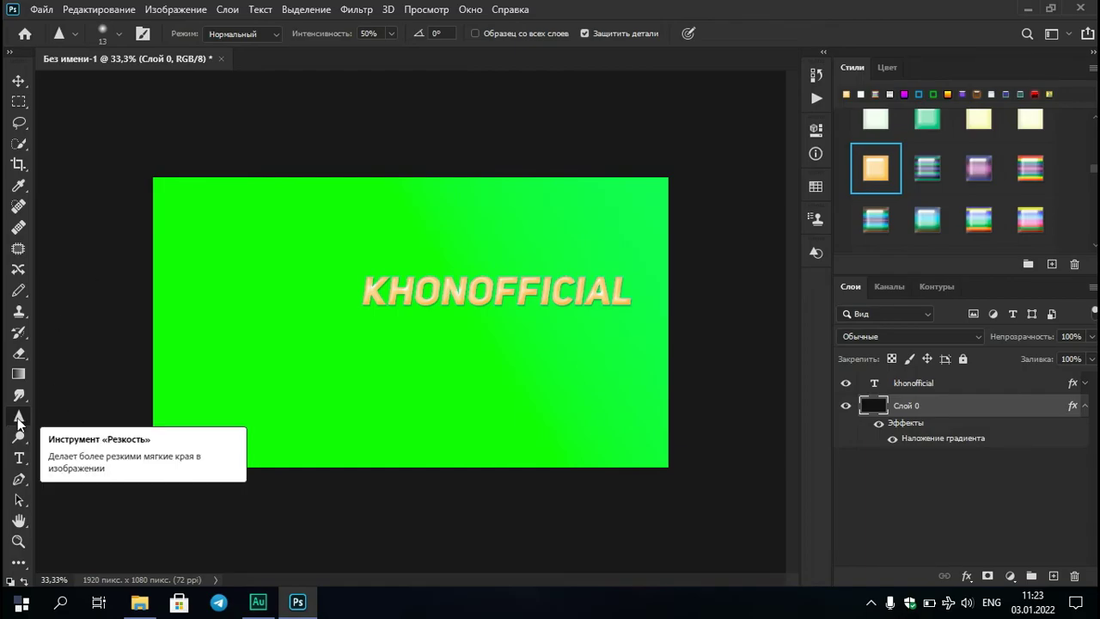
click(75, 35)
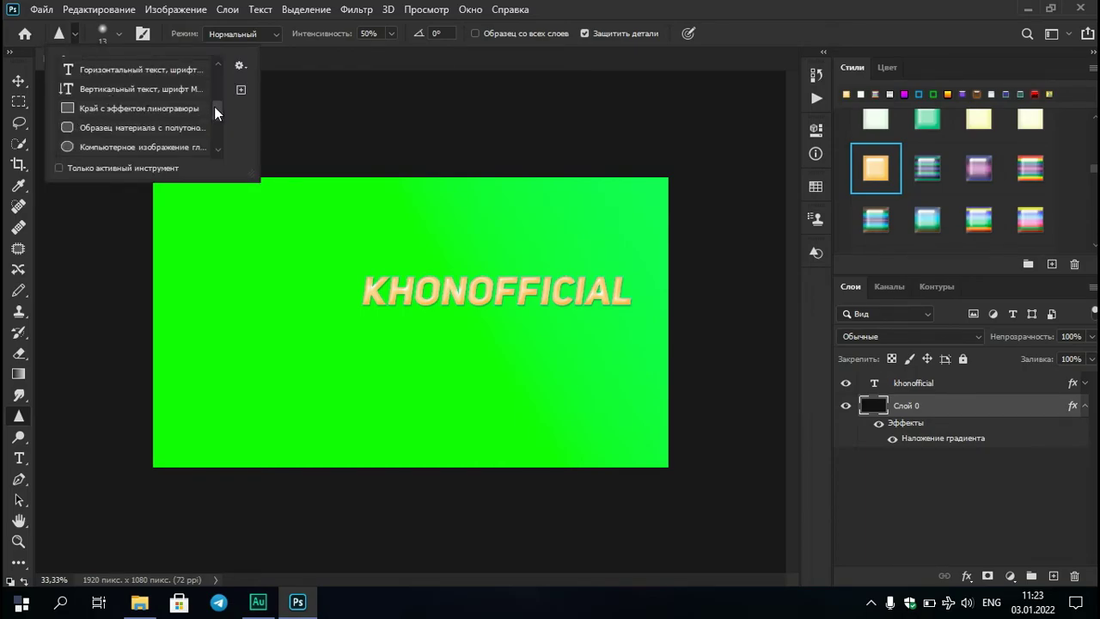
Try the Край с эффектом линогравюры tool preset, then reveal the hidden shape-drawing tools
mouse_move(216, 112)
mouse_down()
mouse_move(226, 151)
mouse_move(260, 73)
mouse_up()
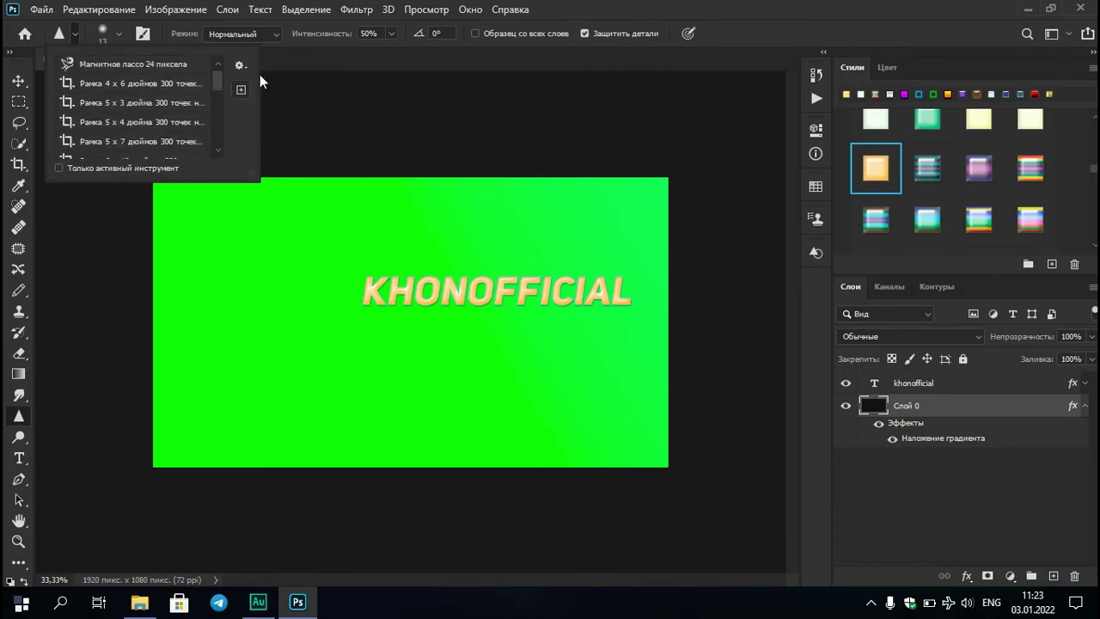
drag(259, 73, 234, 112)
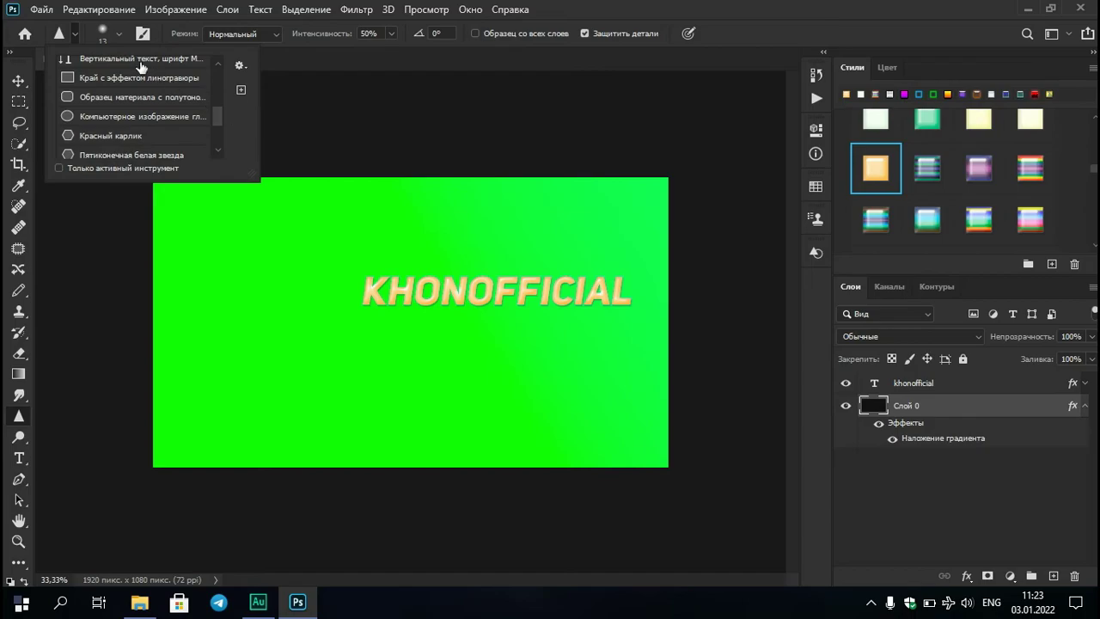
click(125, 80)
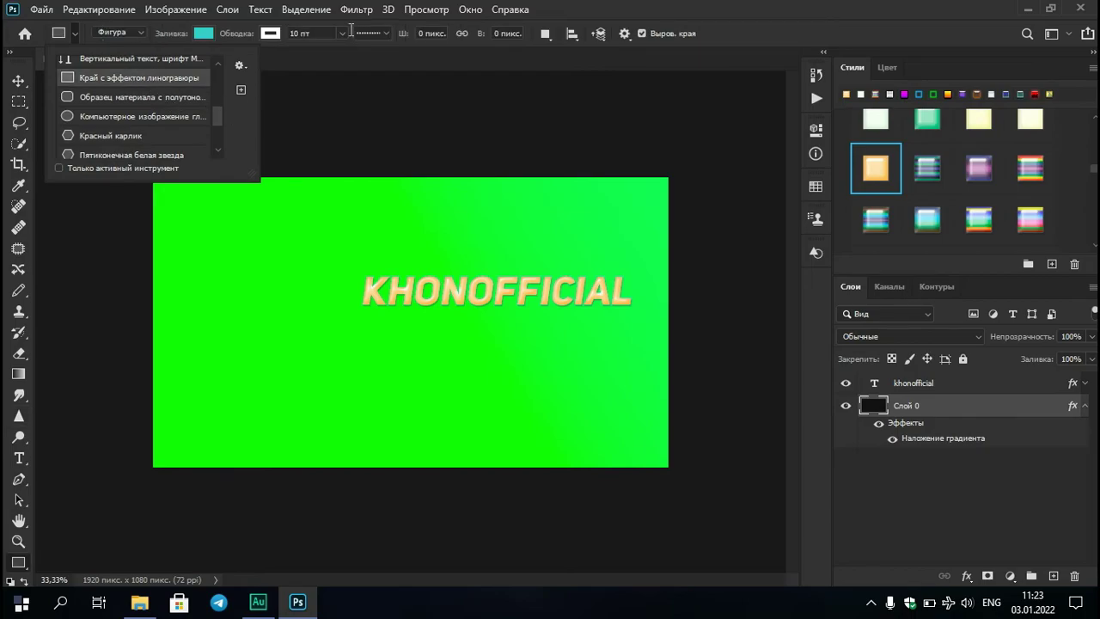
key(Escape)
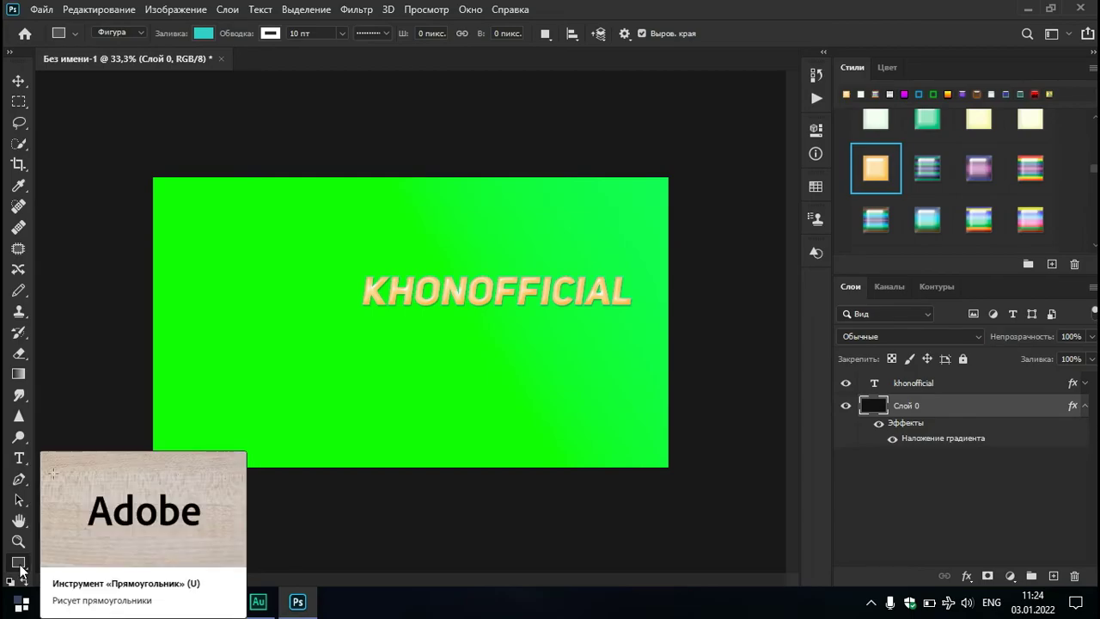
right_click(19, 567)
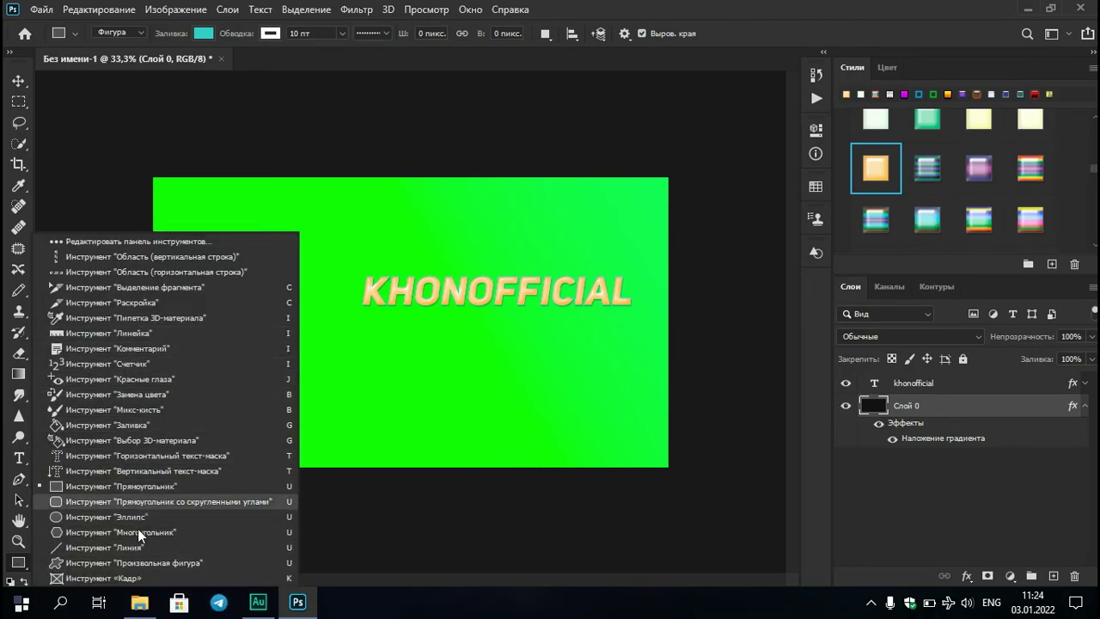
Select the Custom Shape tool and pick a shape from the Shapes library
click(64, 564)
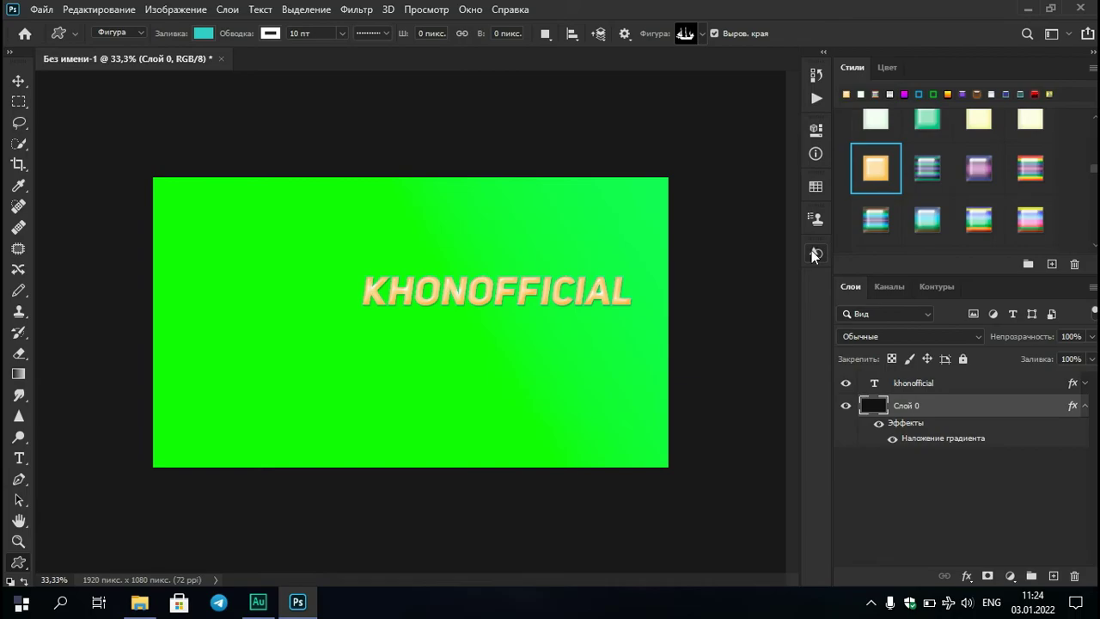
click(815, 254)
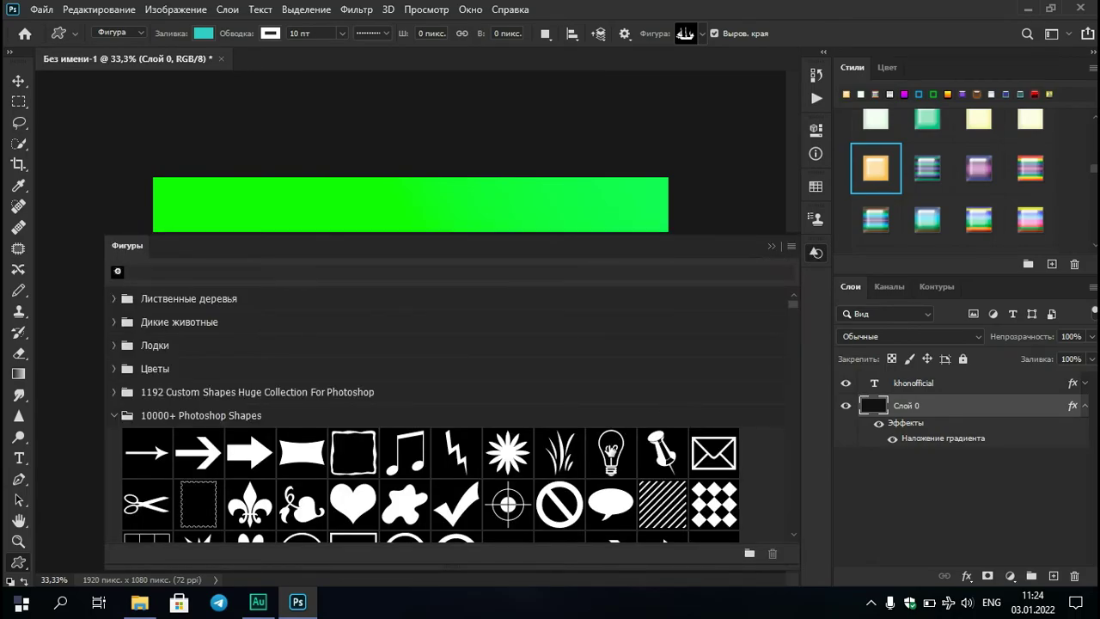
click(609, 447)
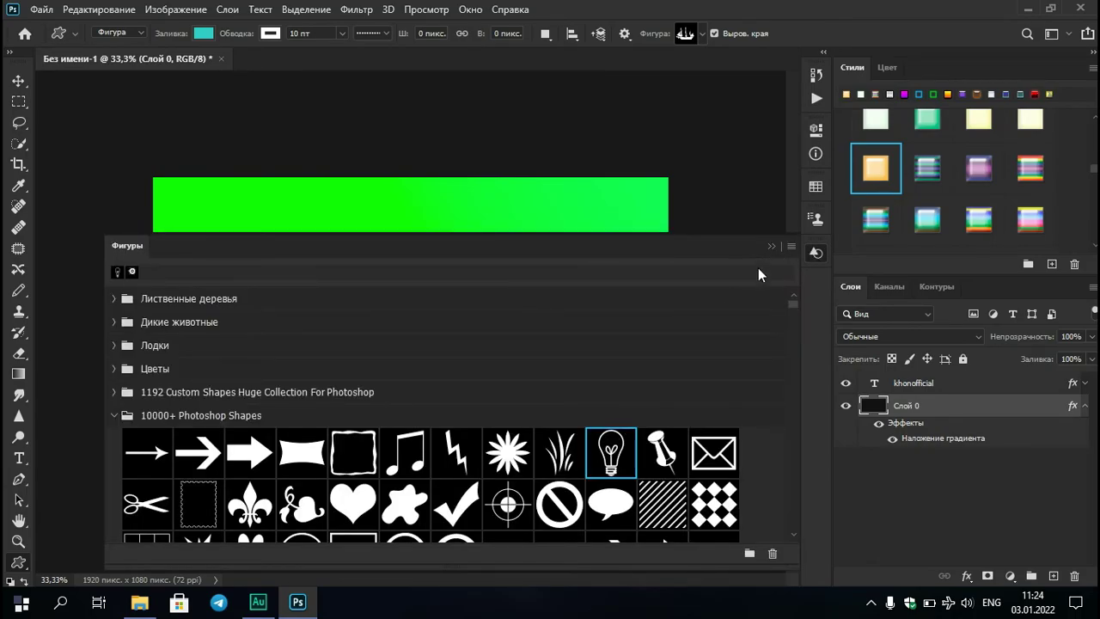
click(771, 246)
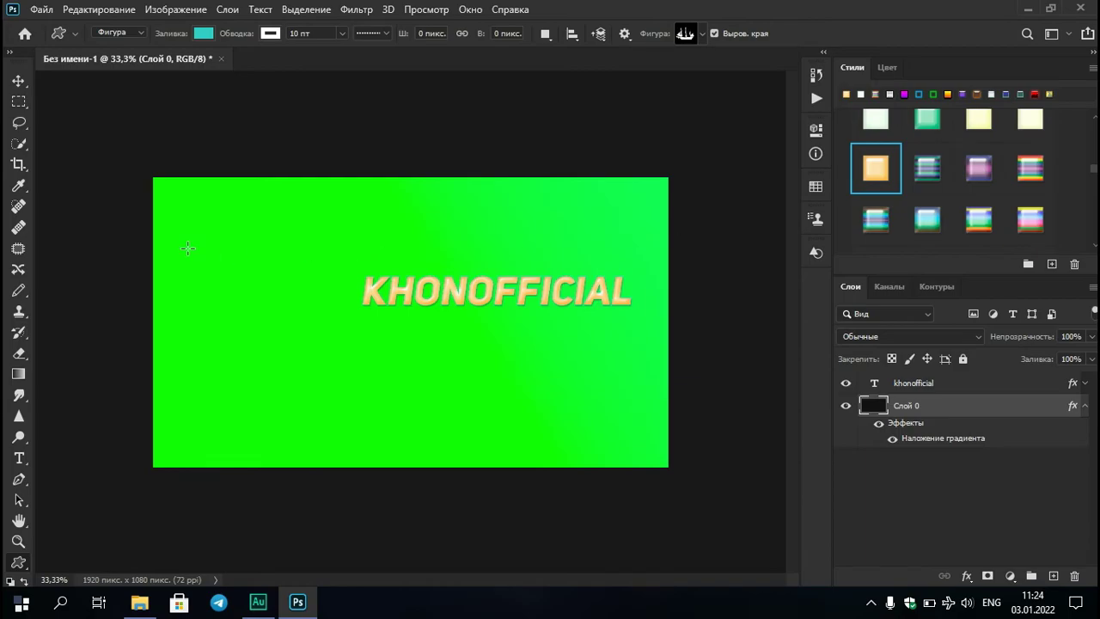
Draw a trial ship shape on the left, then cancel the size dialog and delete it
drag(184, 247, 379, 425)
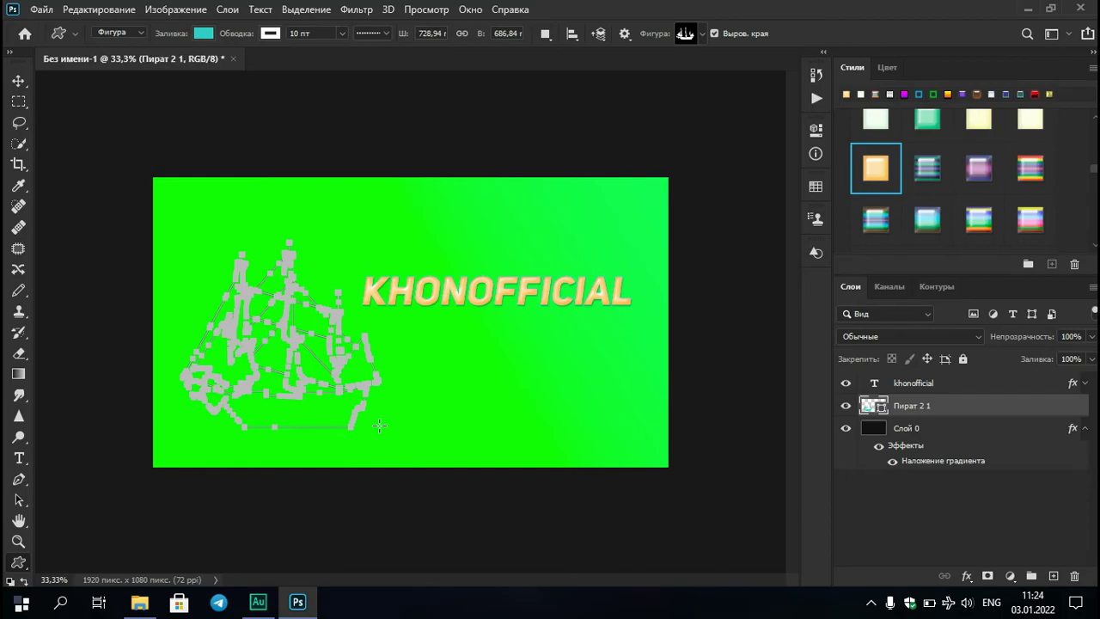
right_click(332, 411)
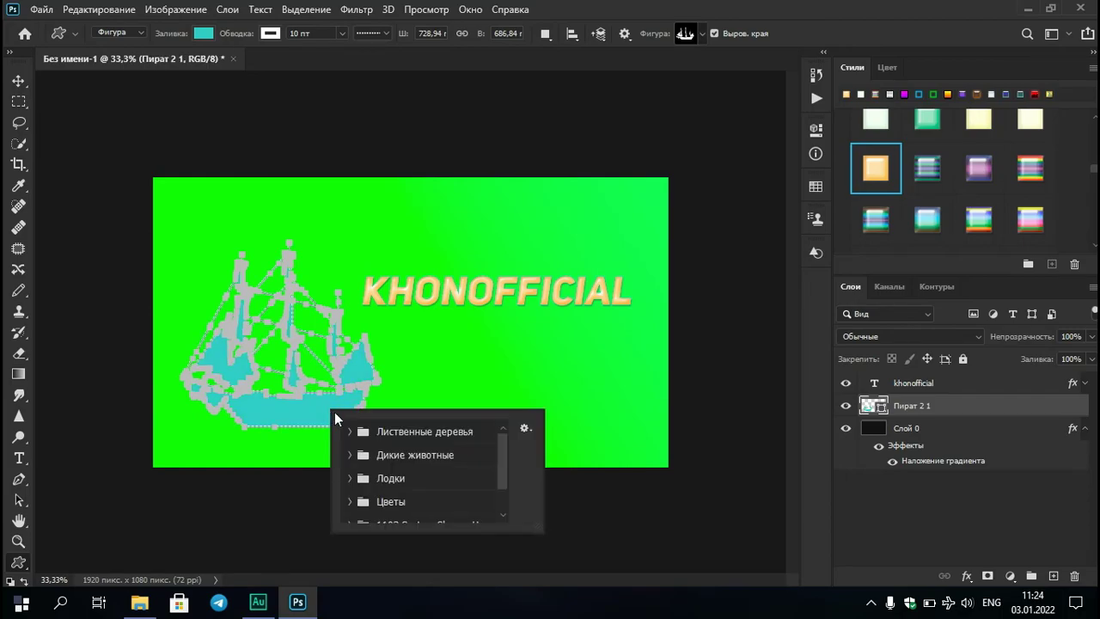
click(315, 419)
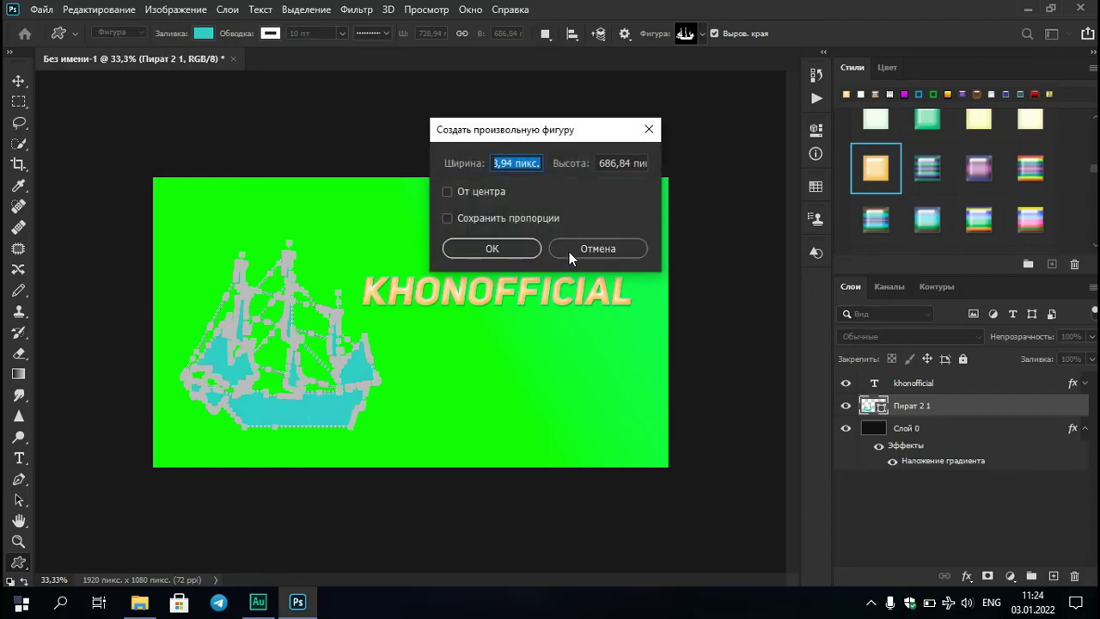
click(570, 251)
key(Delete)
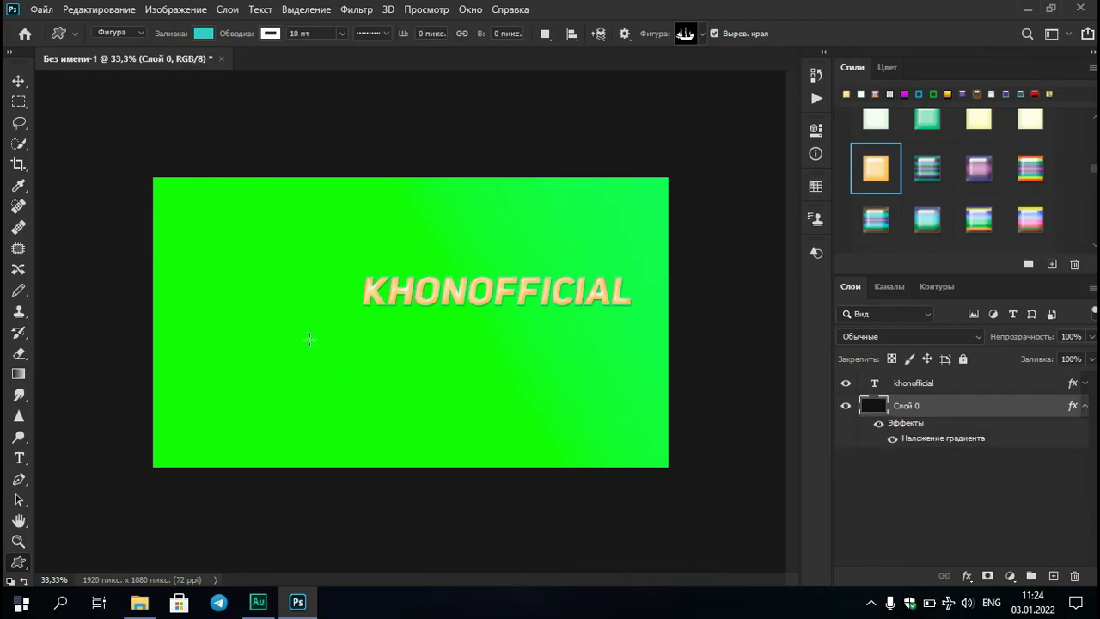
Draw the diamond-plus sign from 1192 Custom Shapes as Intersection 1, moved below-left of the text
right_click(238, 247)
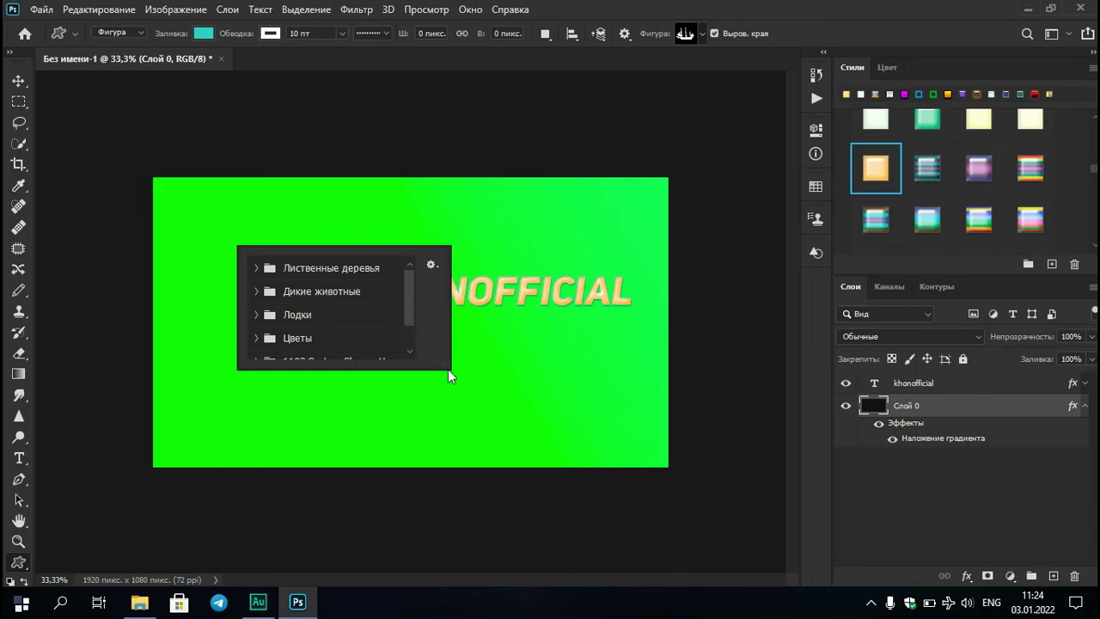
drag(449, 375, 781, 518)
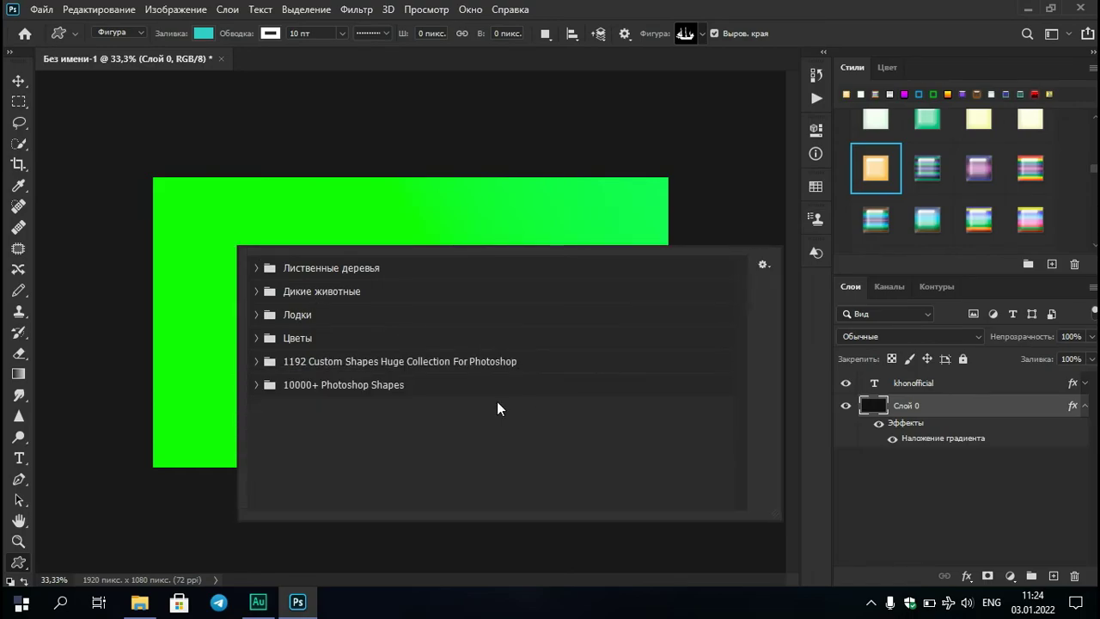
click(256, 362)
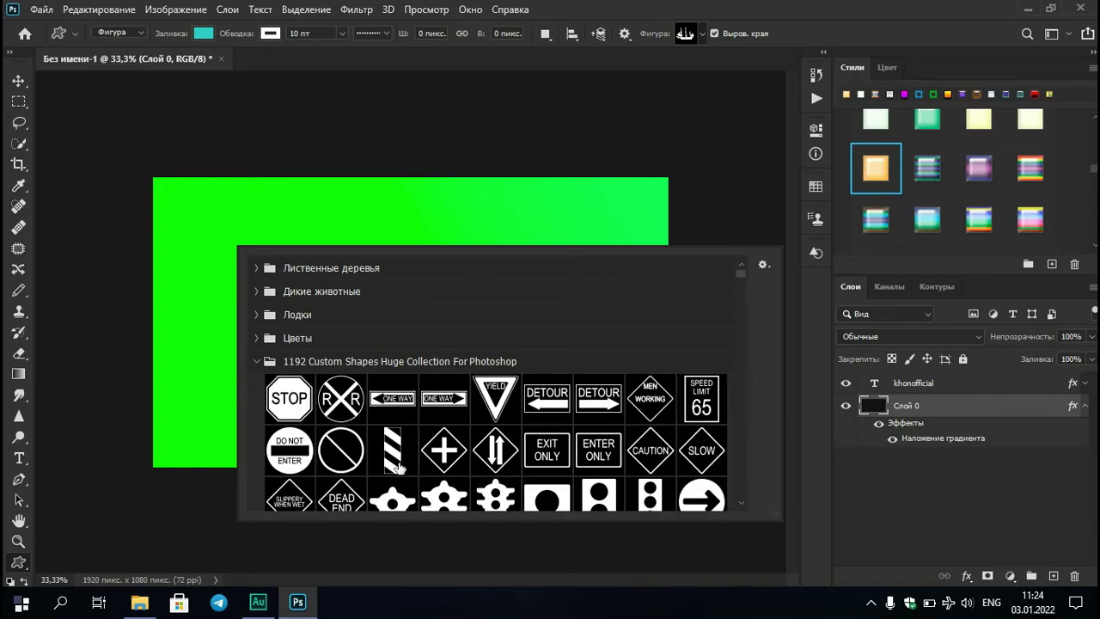
click(444, 450)
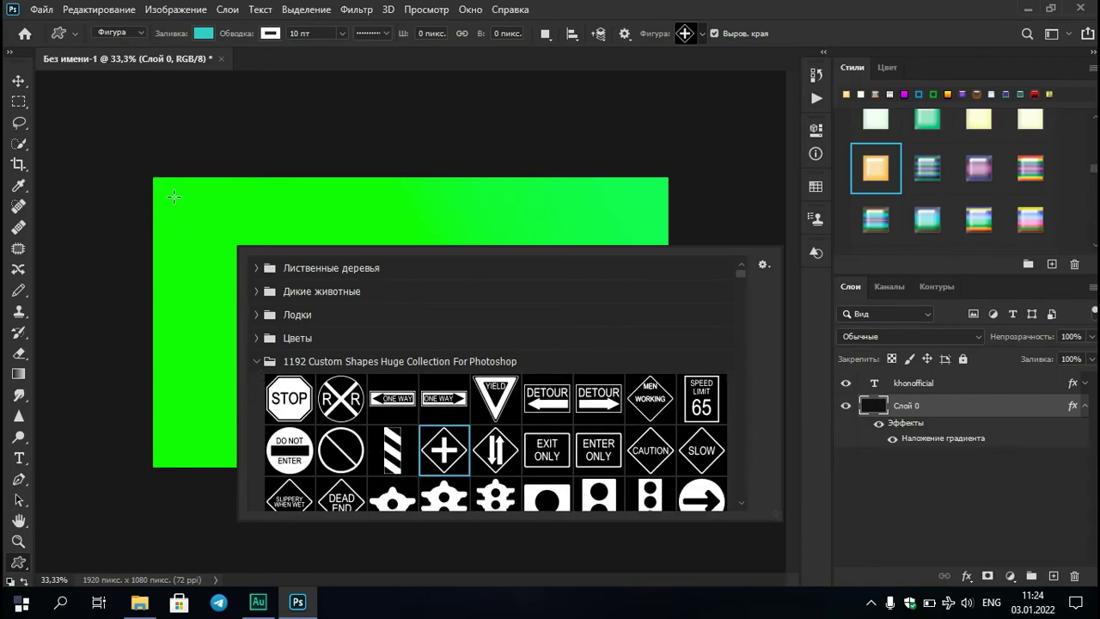
drag(173, 196, 373, 323)
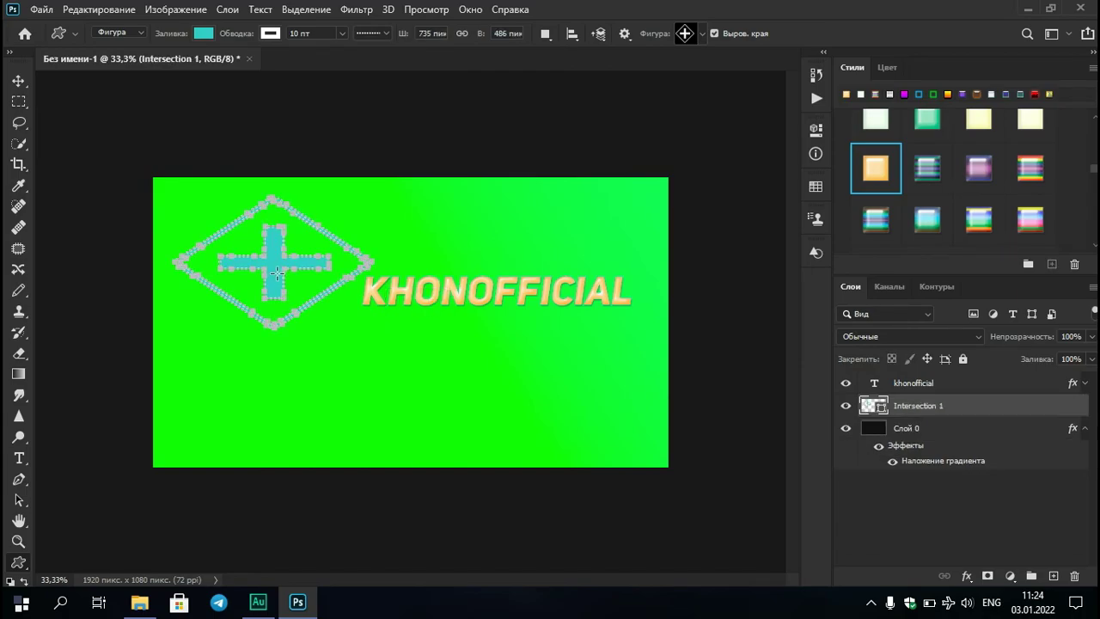
right_click(276, 274)
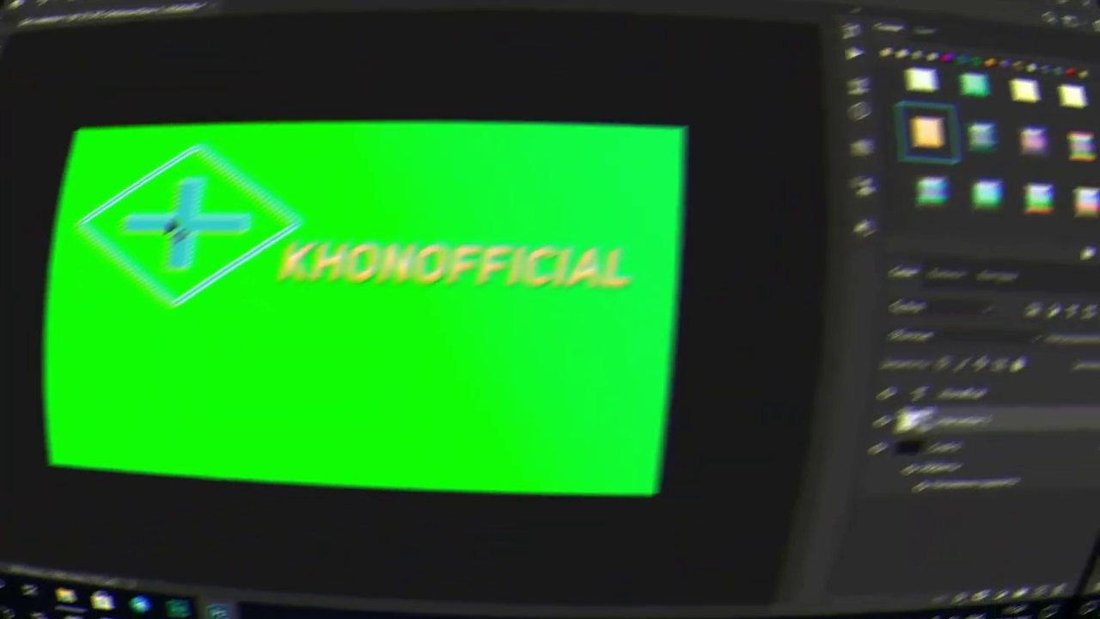
drag(317, 353, 327, 401)
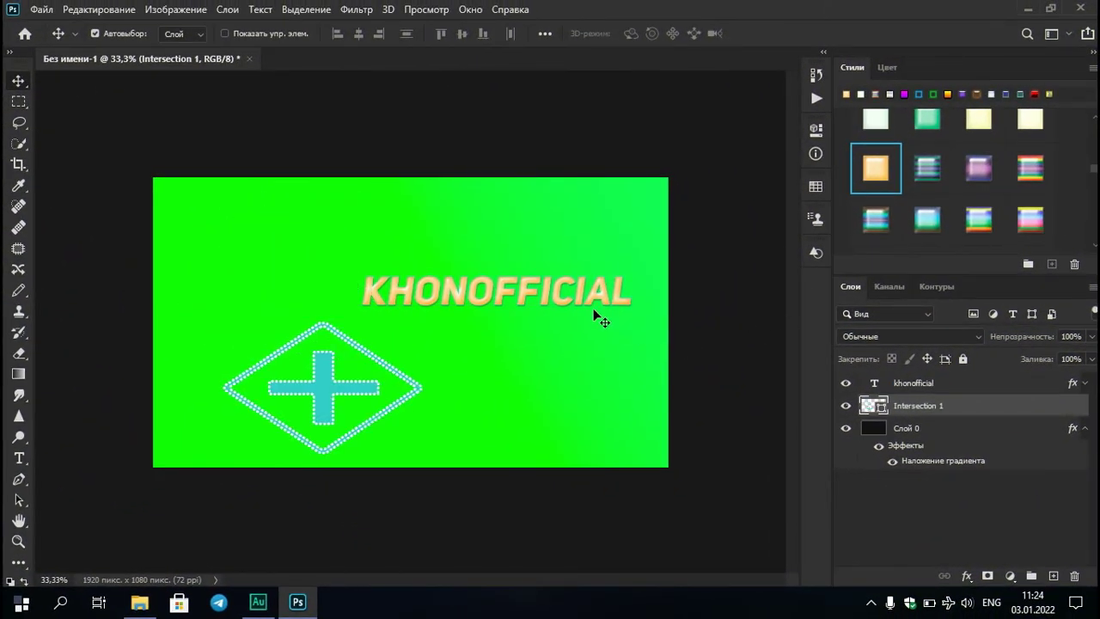